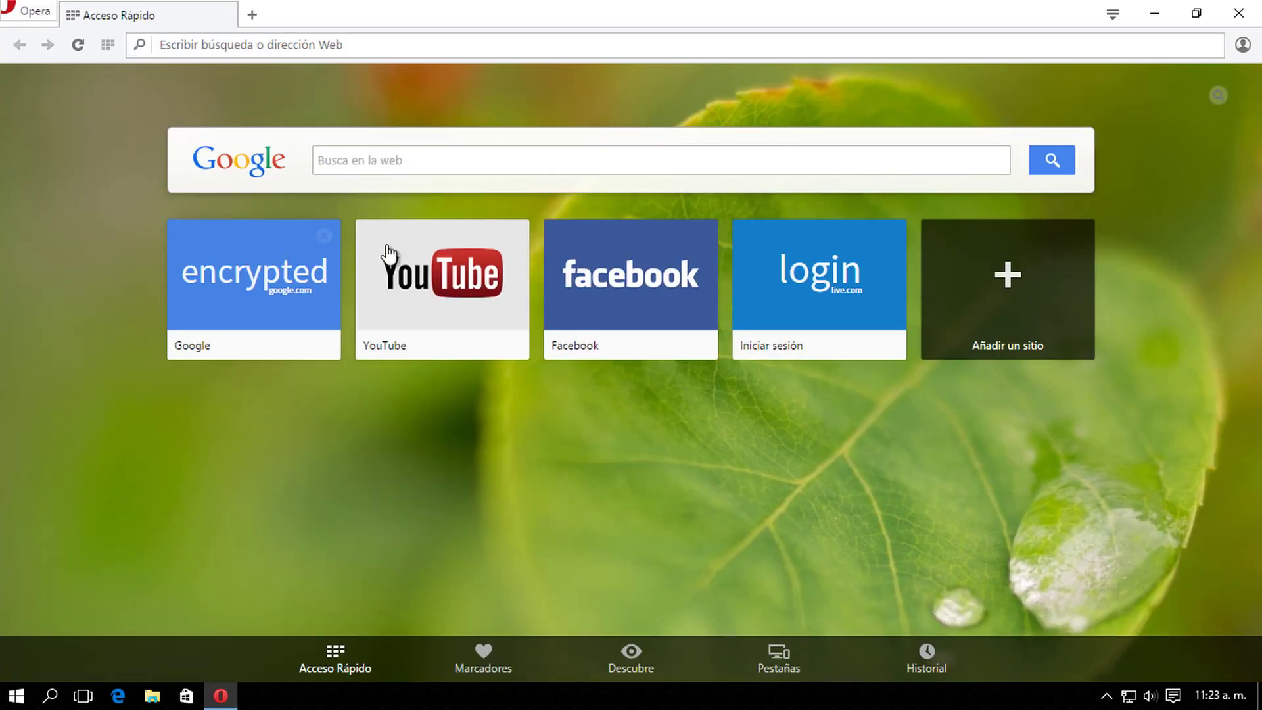
- Search the web for "eagleget" and open the official eagleget.com/es site from the results
click(415, 174)
text(e)
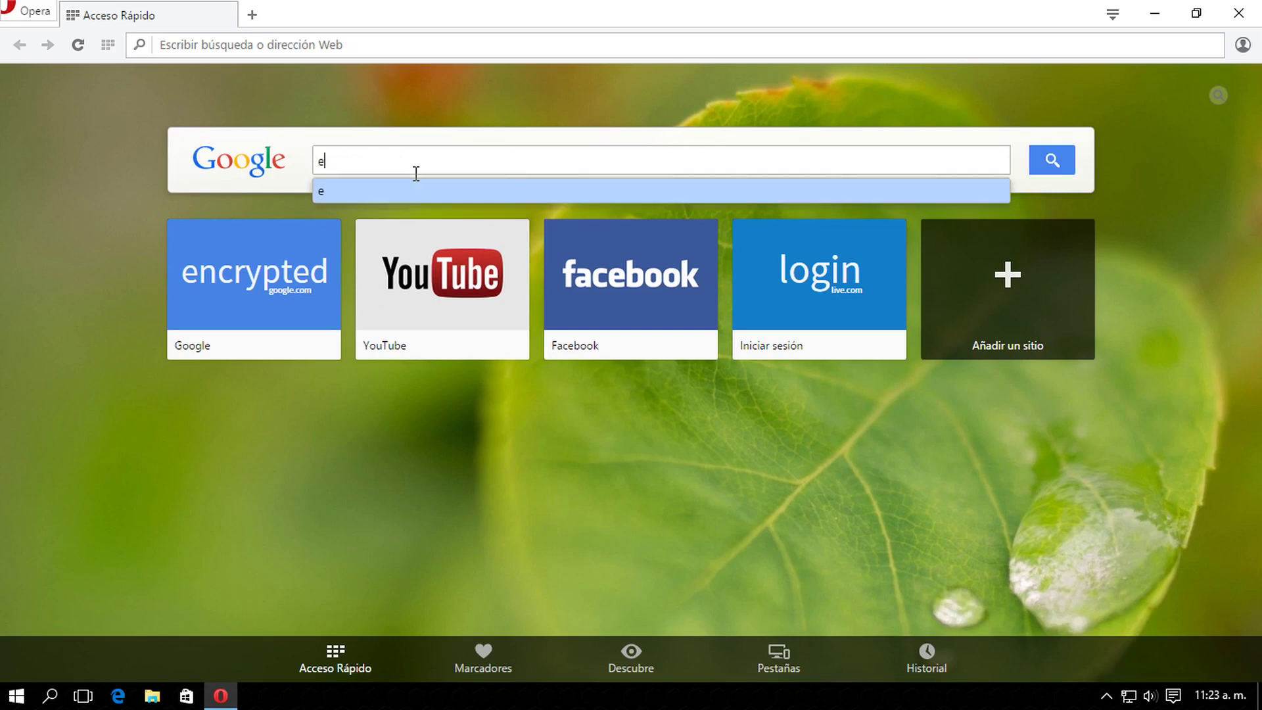
text(agleget)
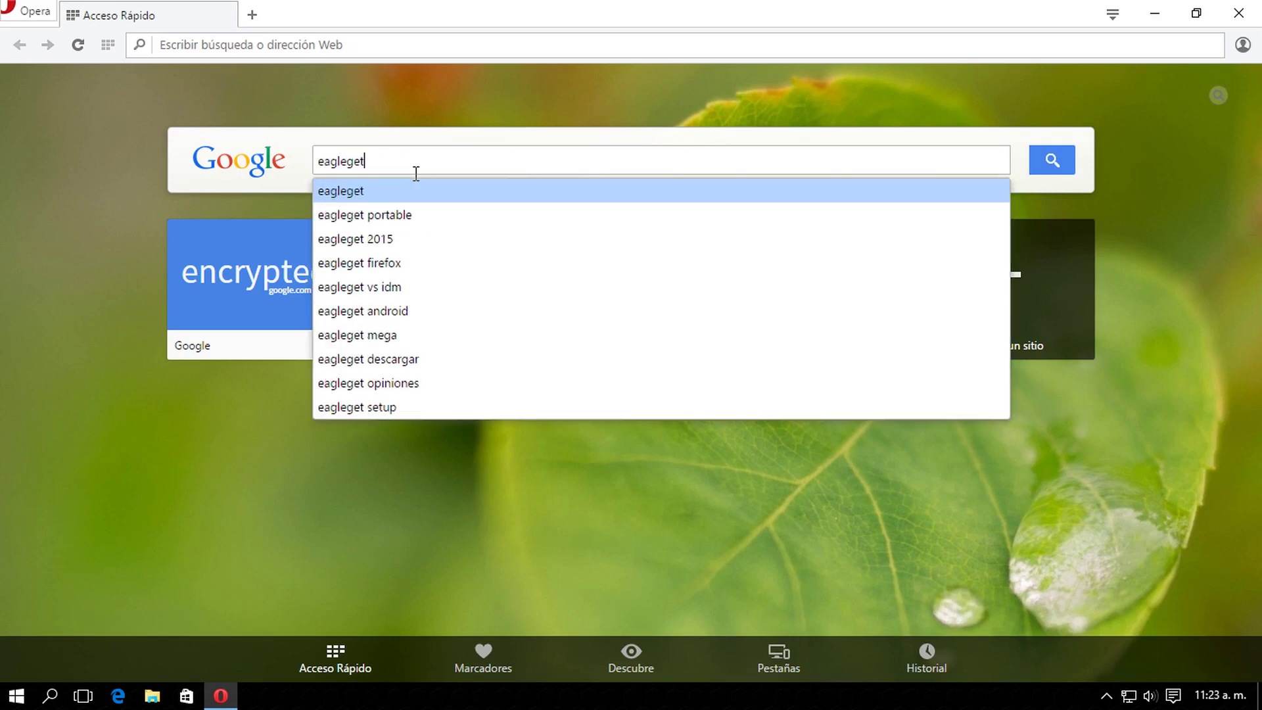
key(Return)
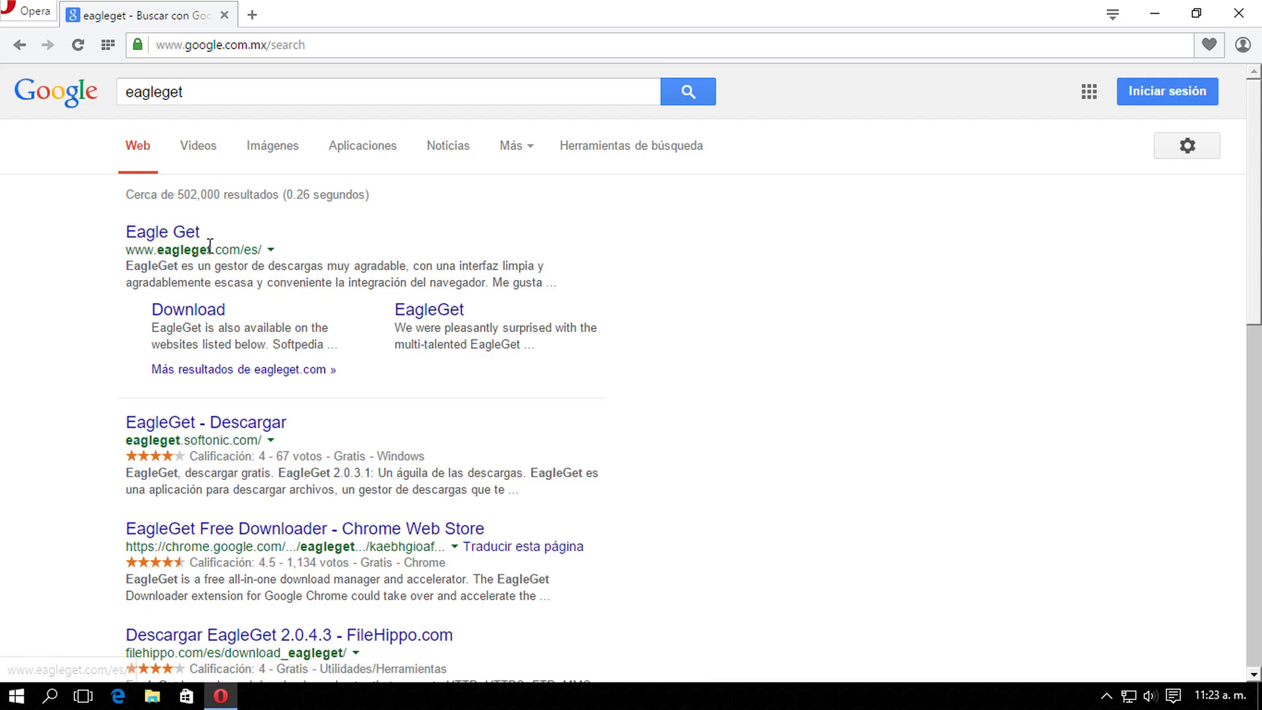
click(169, 238)
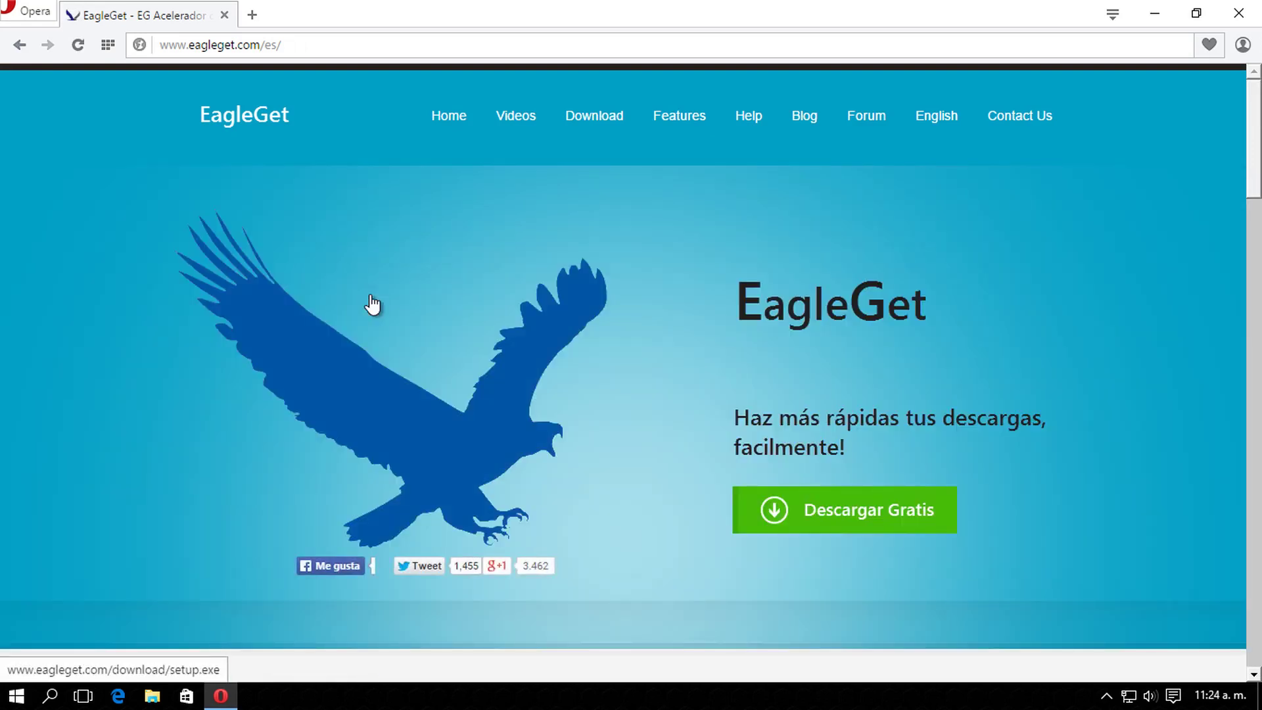
- Choose Español as the EagleGet site's language and look through its recommendations and features
mouse_move(944, 132)
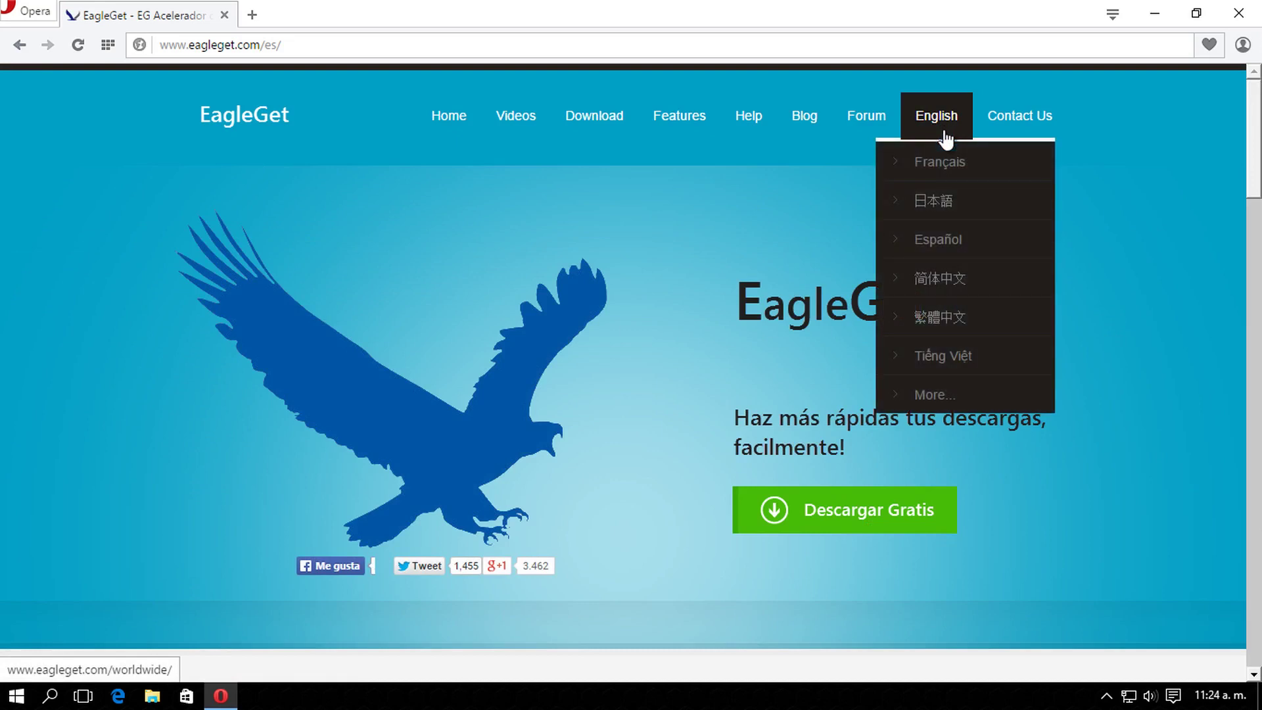
click(934, 241)
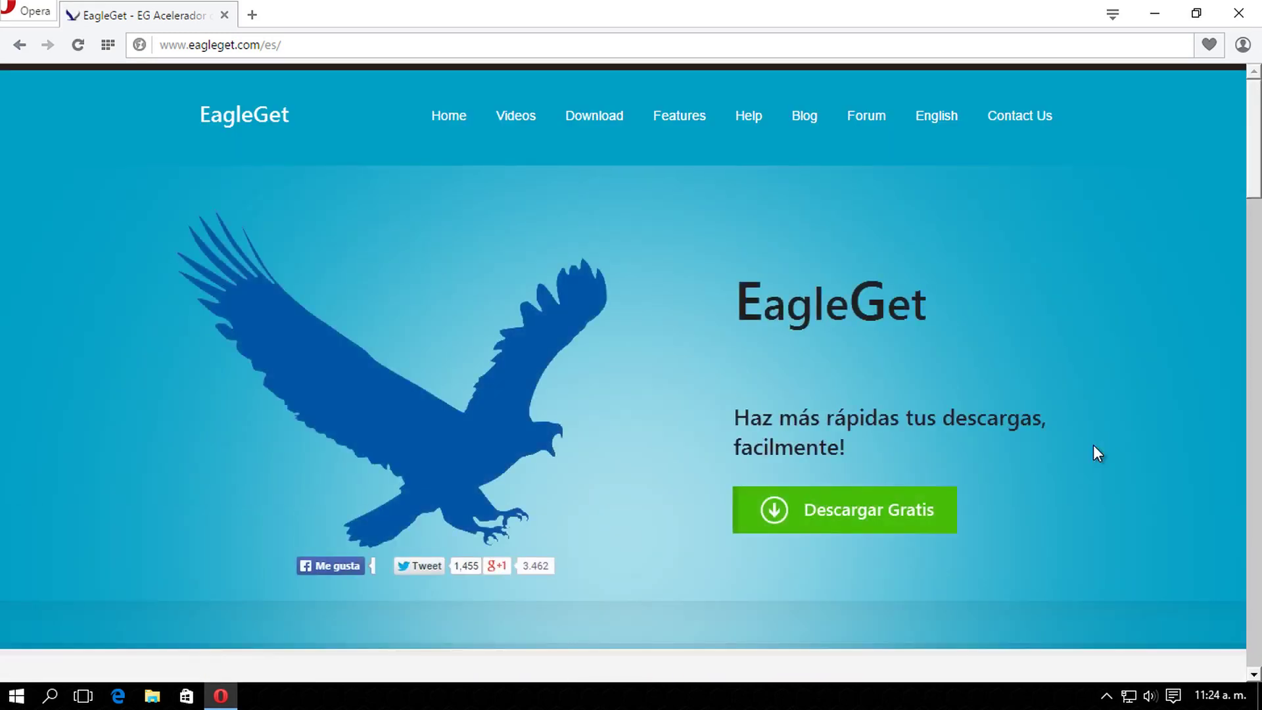
scroll(1094, 453, down, 1)
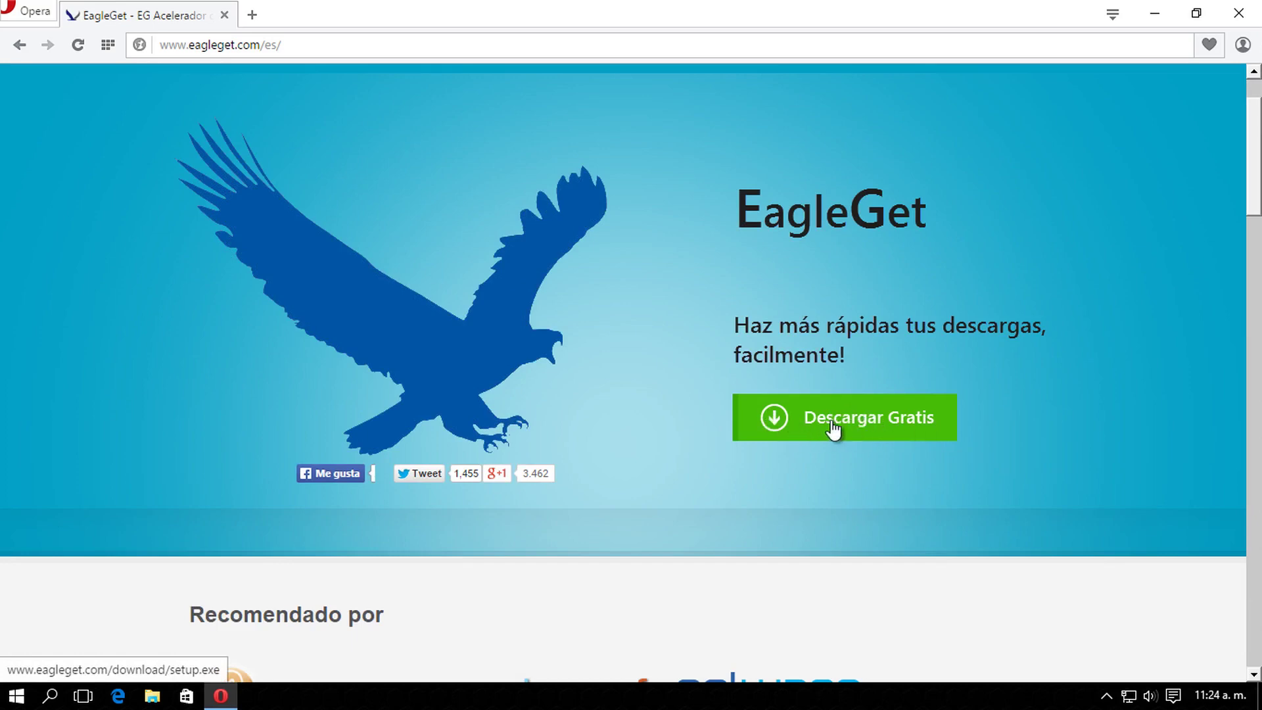
scroll(901, 423, down, 10)
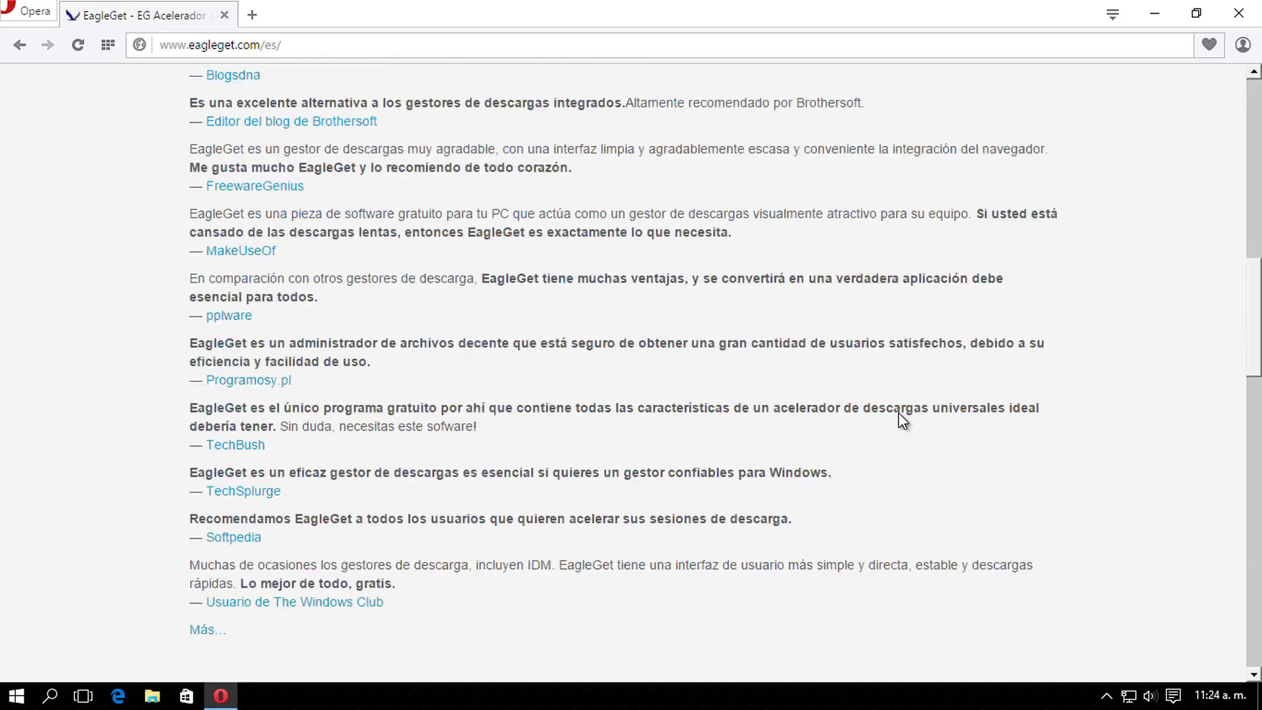
scroll(787, 432, down, 5)
scroll(673, 484, up, 2)
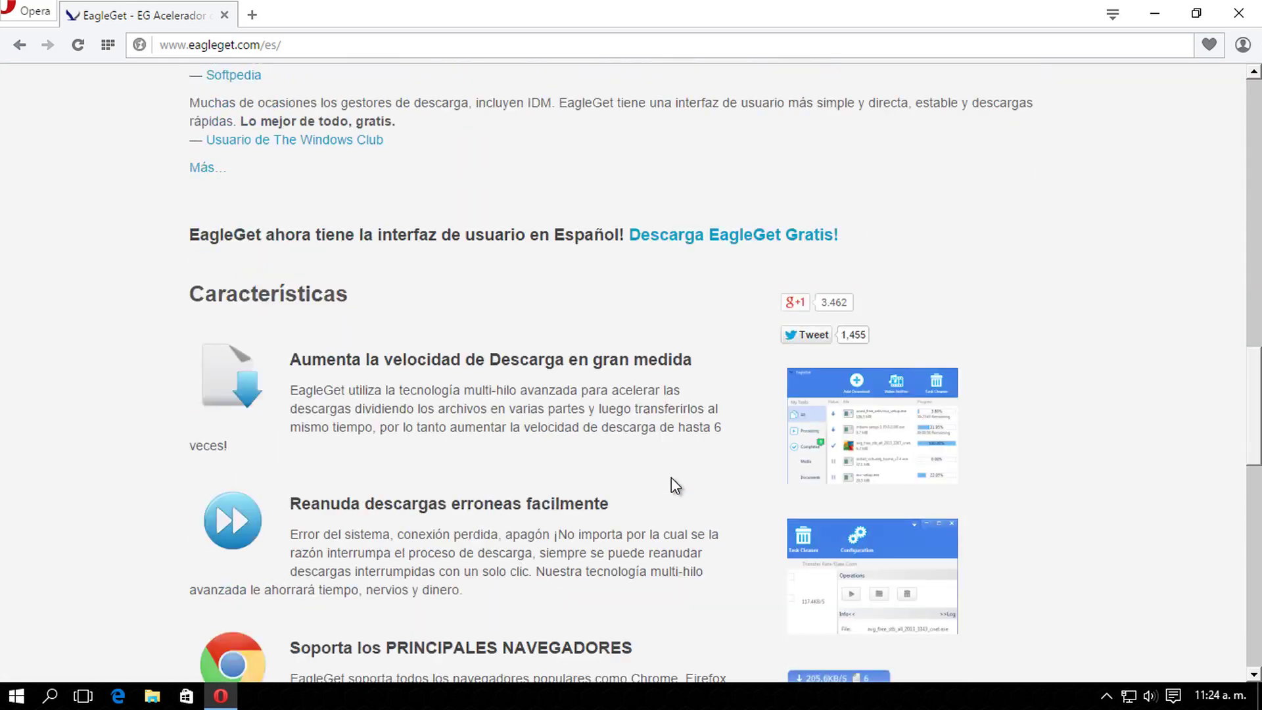
scroll(657, 468, down, 2)
scroll(640, 454, up, 12)
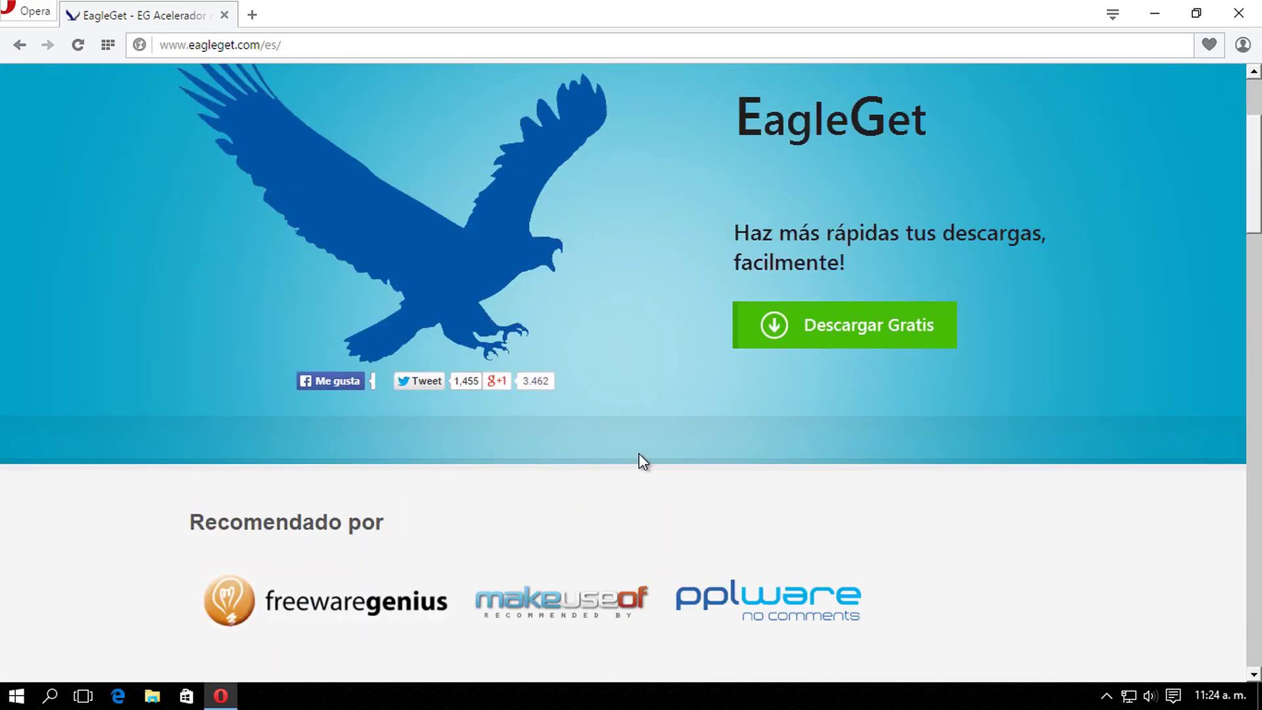
scroll(671, 451, up, 3)
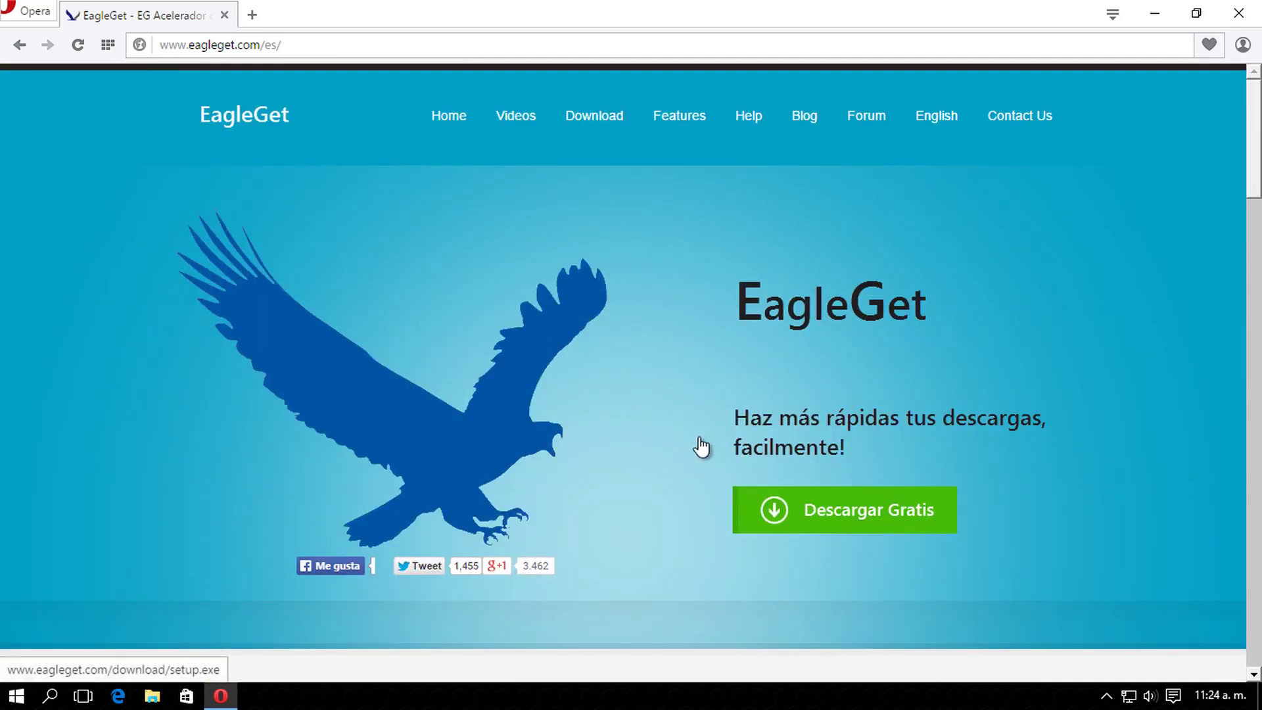
- Download the free EagleGet installer from the site and show eagleget_setup.exe in its folder
click(842, 518)
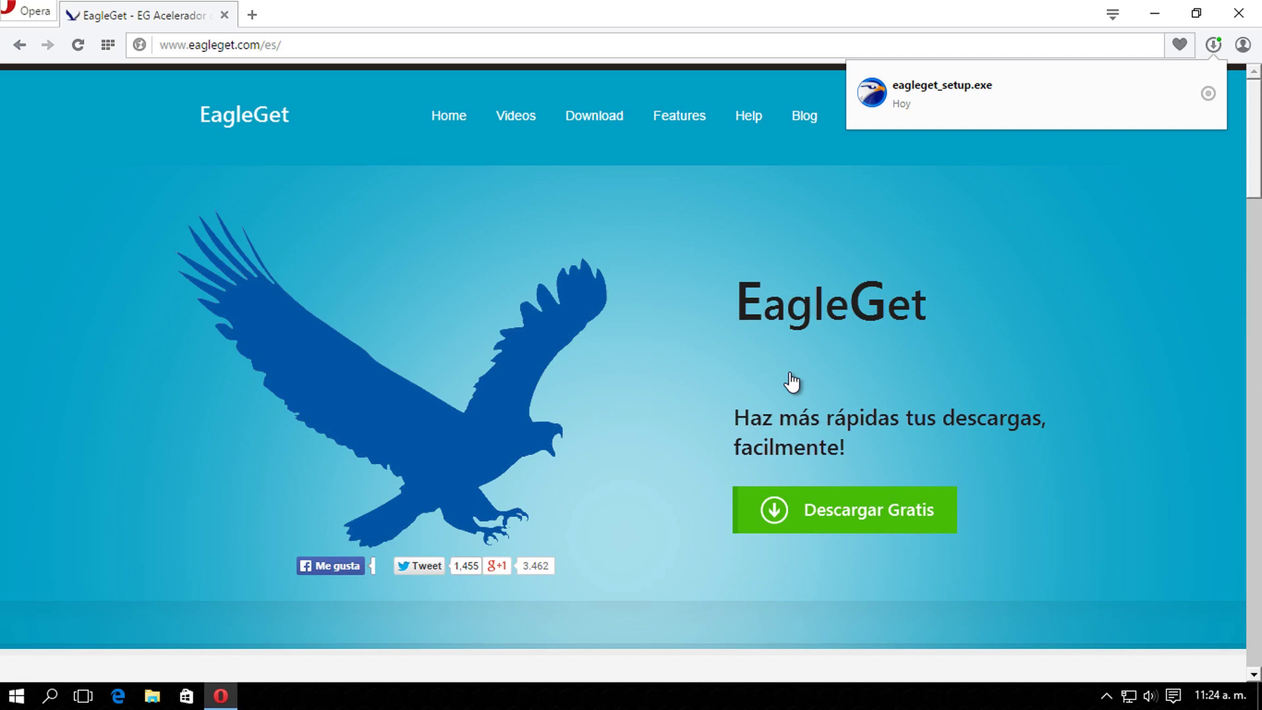
click(1210, 99)
- Close the EagleGet web page, minimize the browser and move the Descargas folder window aside
drag(581, 6, 465, 90)
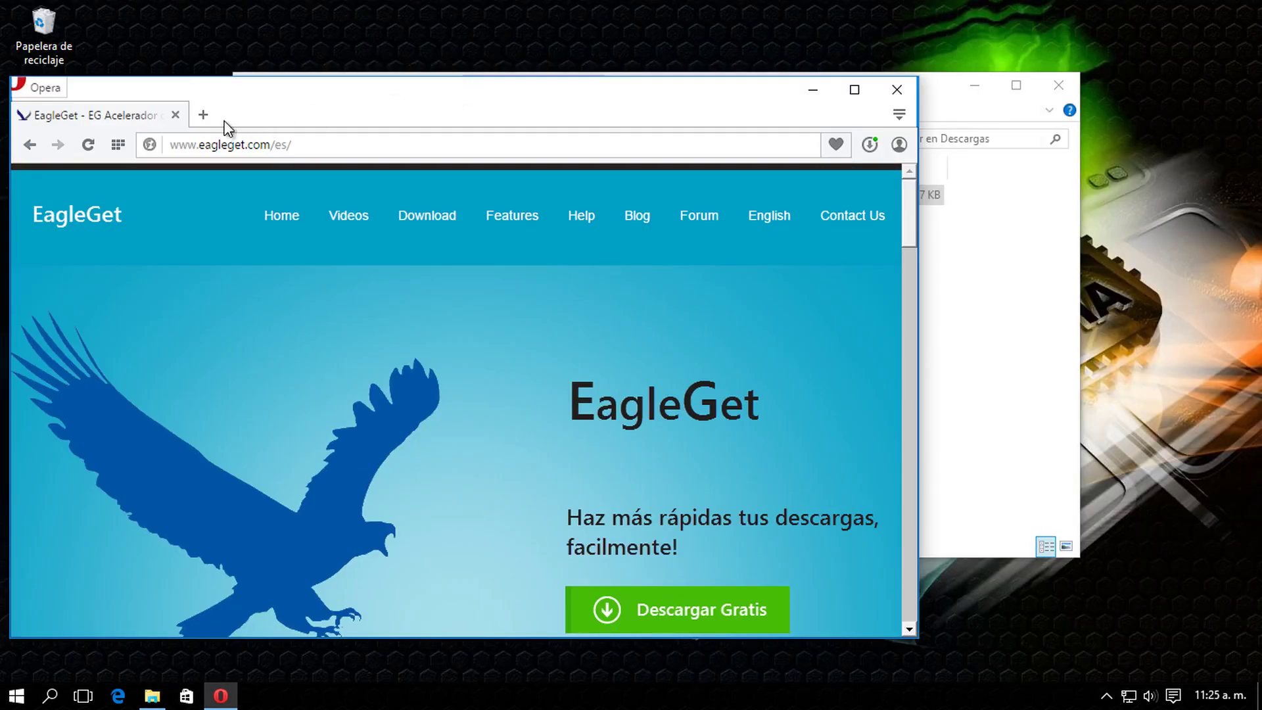
click(175, 116)
drag(273, 101, 399, 0)
click(1155, 6)
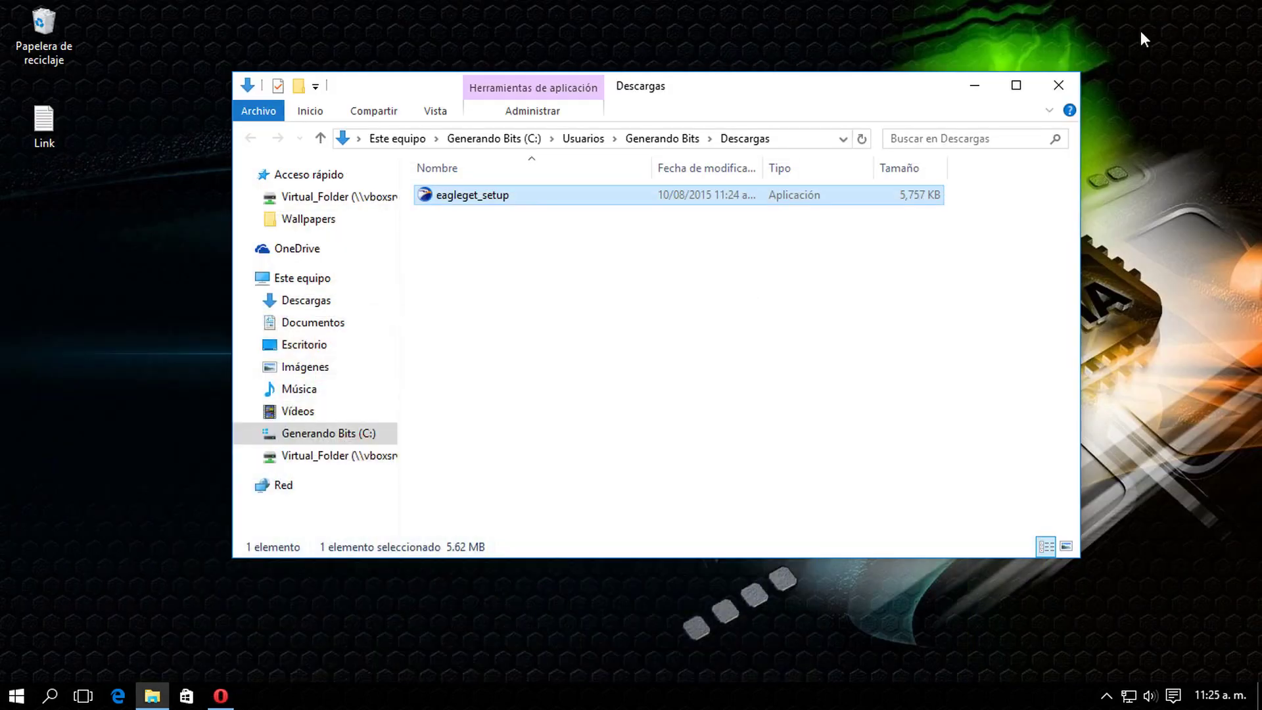
drag(546, 92, 712, 93)
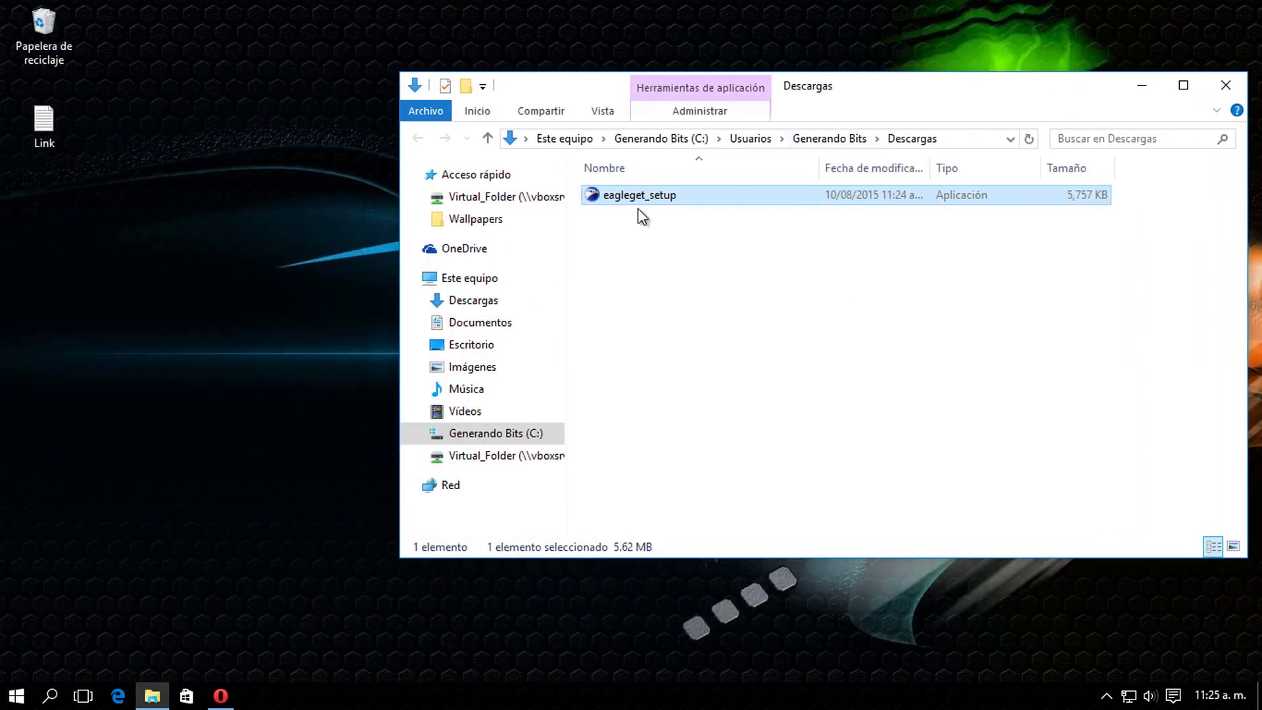
- Run eagleget_setup from the Descargas folder and allow it to make changes to the PC
click(676, 361)
click(672, 204)
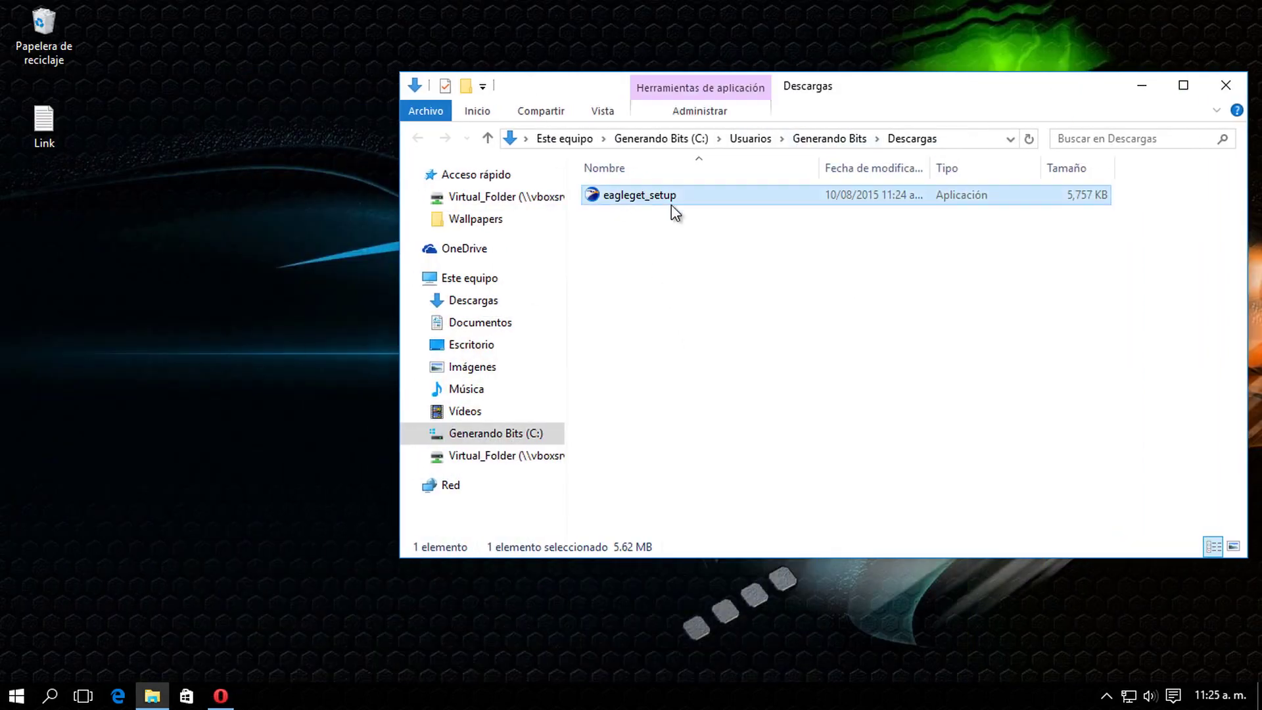
click(668, 259)
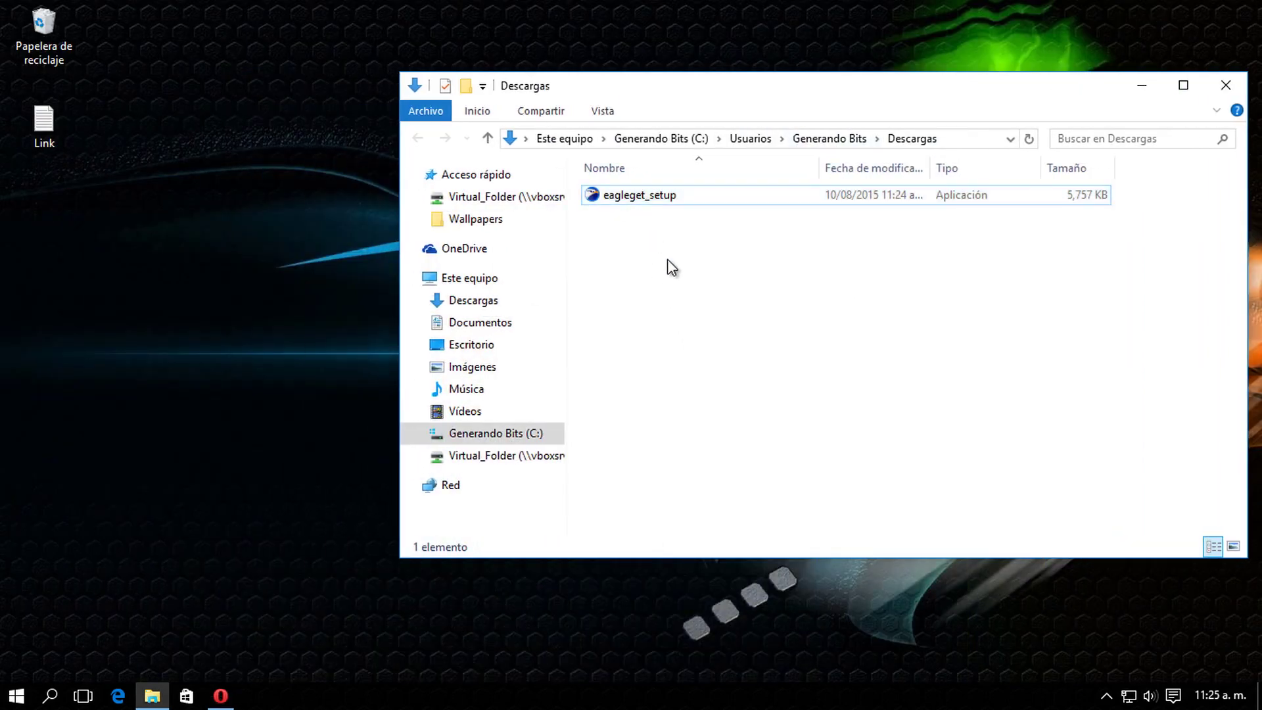
double_click(597, 200)
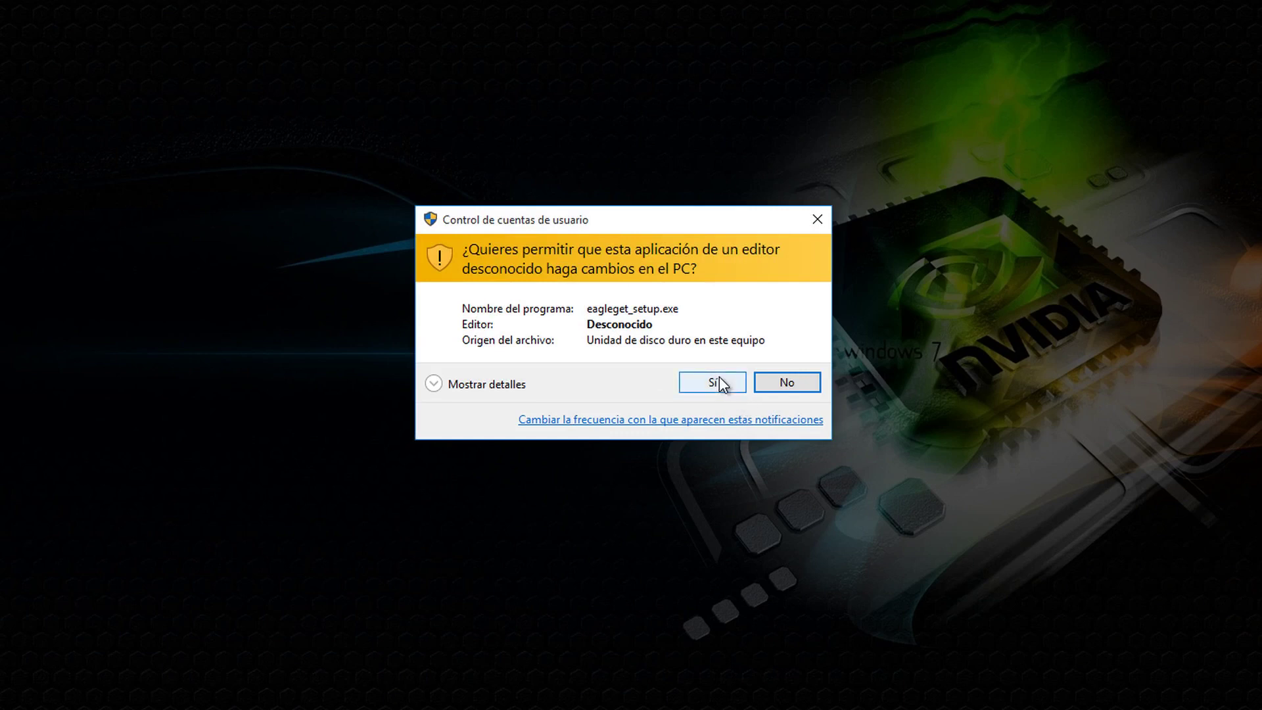
click(713, 383)
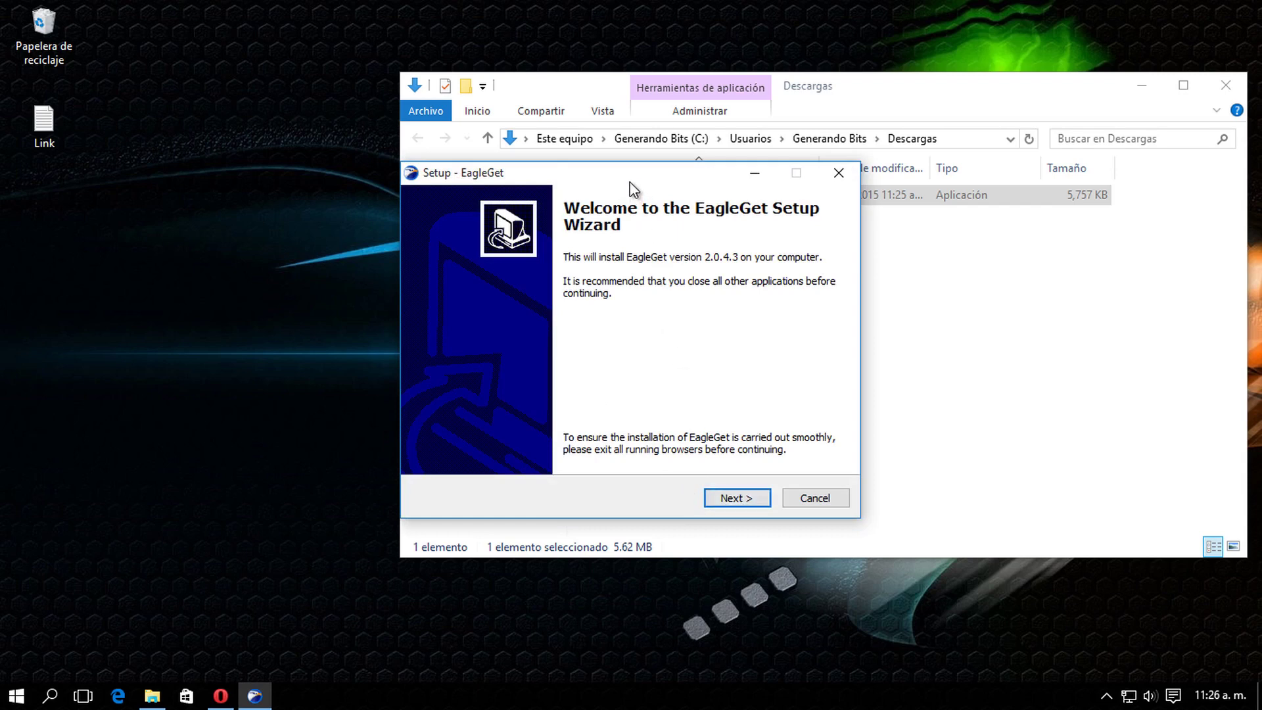
- Accept the EagleGet license agreement and keep C:\Program Files (x86)\EagleGet as the destination folder
click(727, 502)
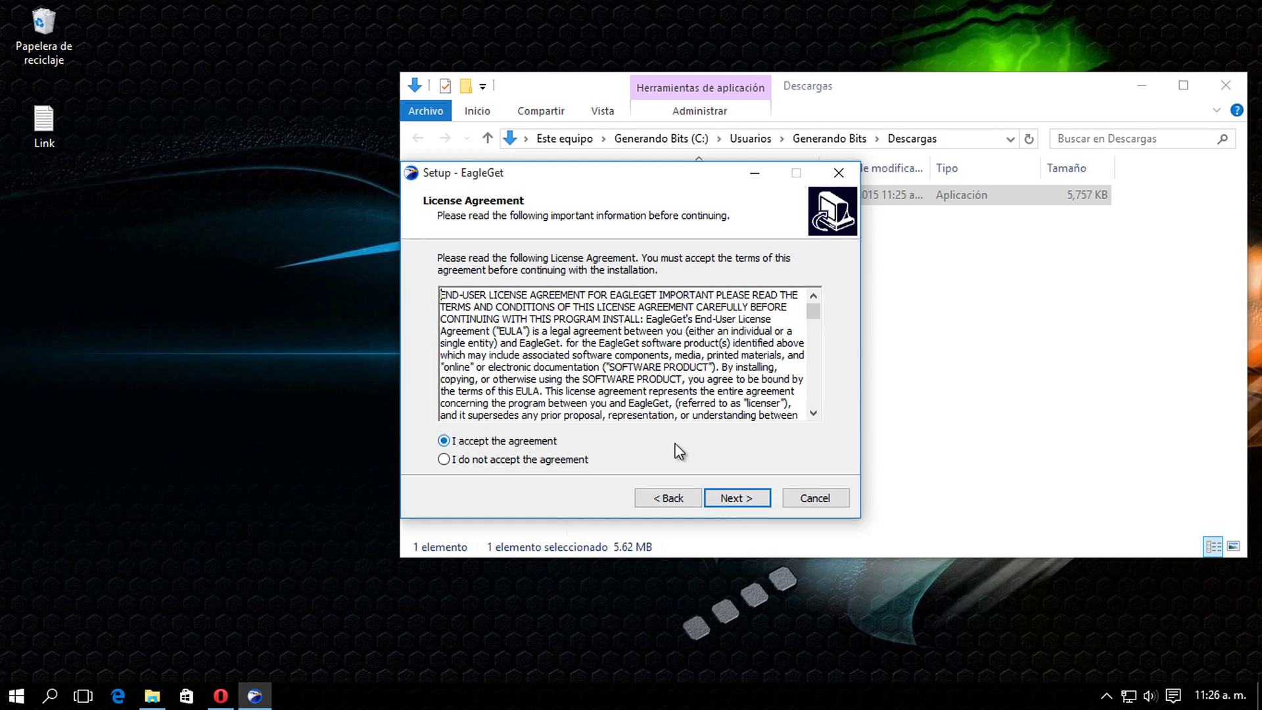
drag(814, 314, 813, 413)
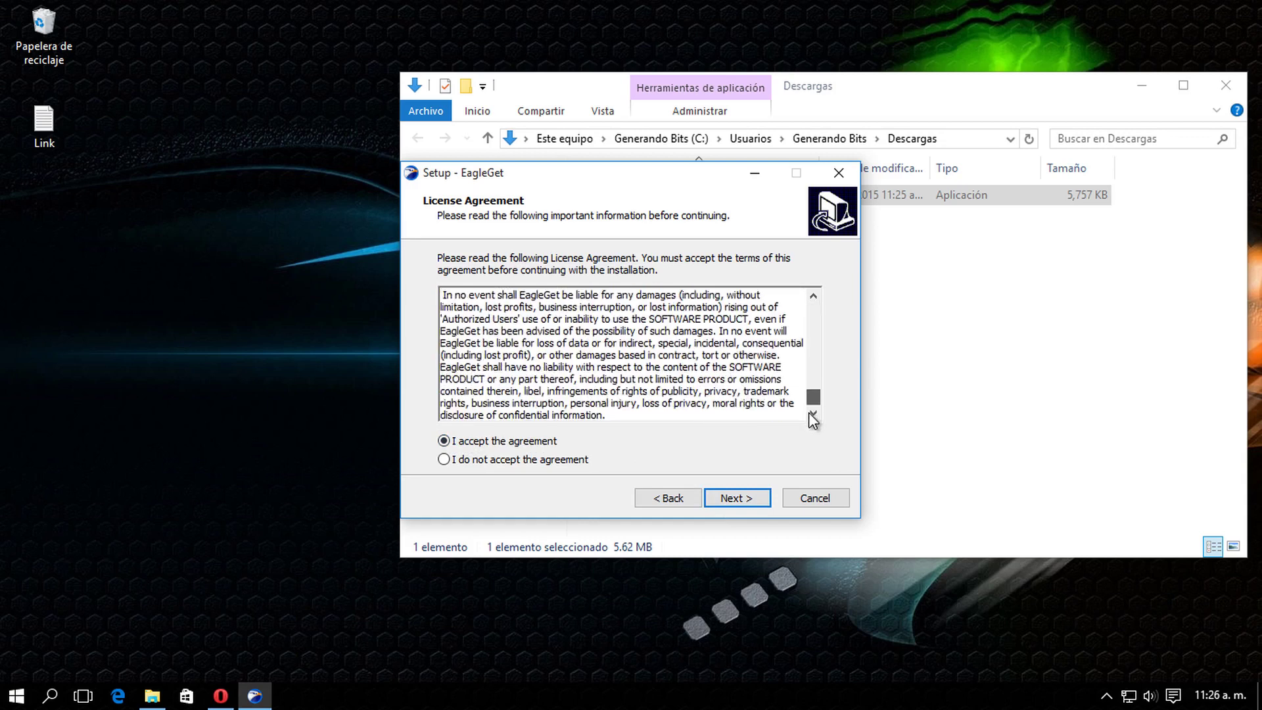
click(737, 498)
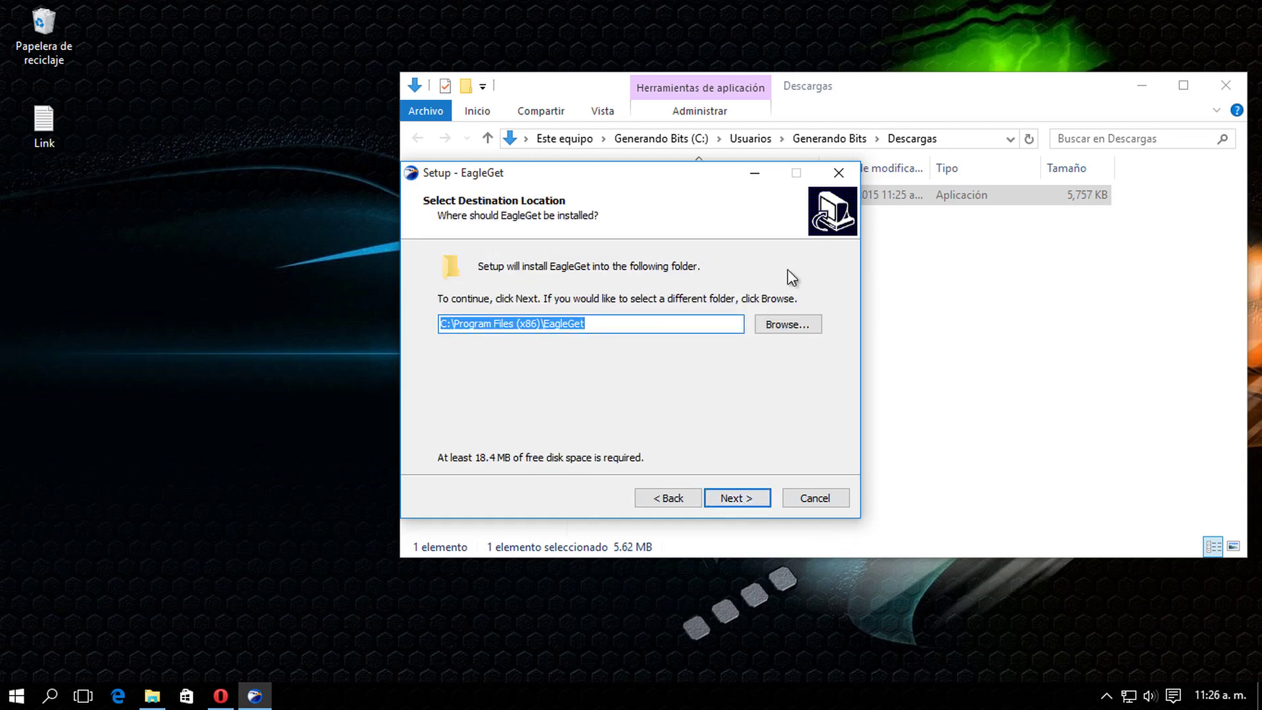
click(594, 326)
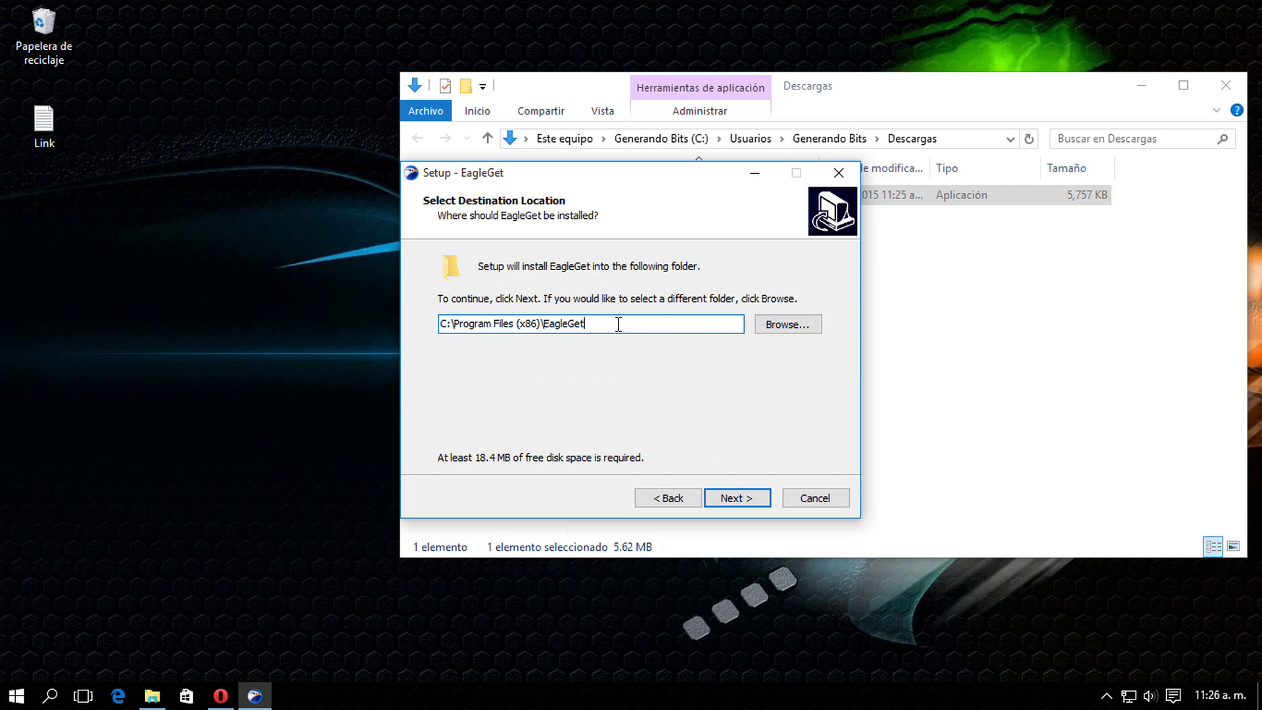
click(726, 501)
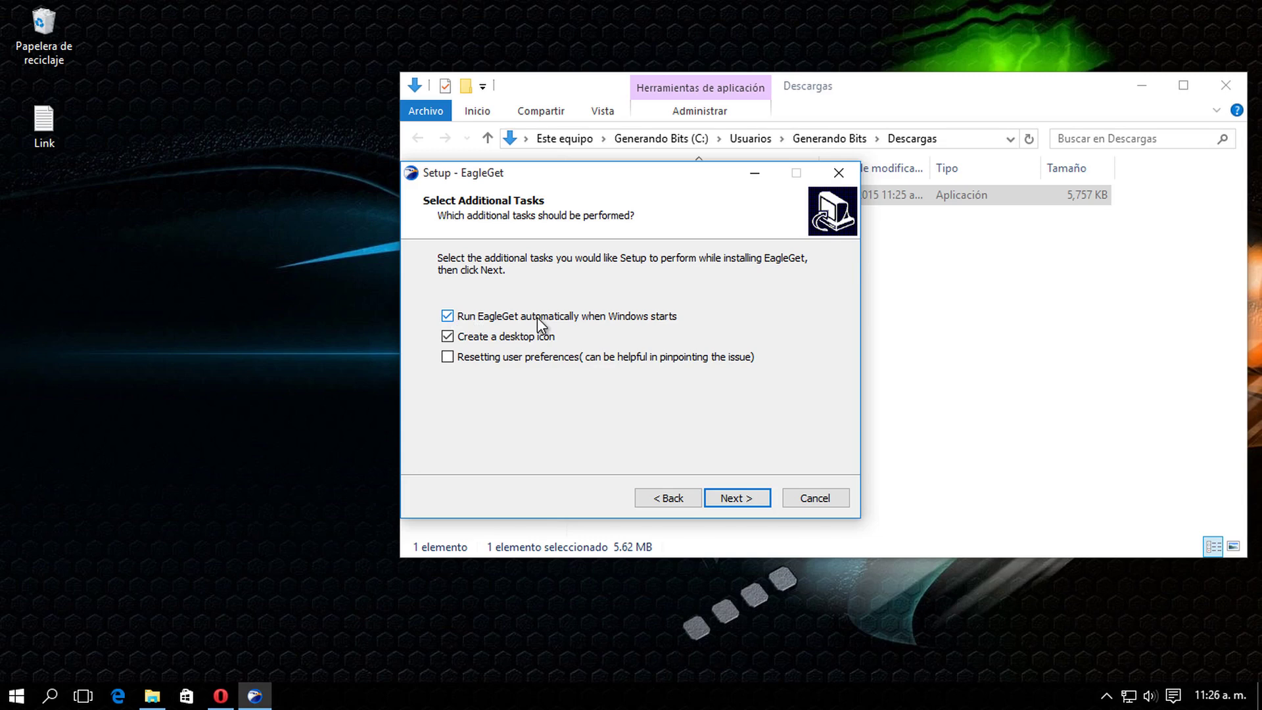
- Keep the automatic Windows startup and desktop icon tasks selected, and agree to terminate the running browsers
click(447, 317)
click(493, 316)
click(748, 499)
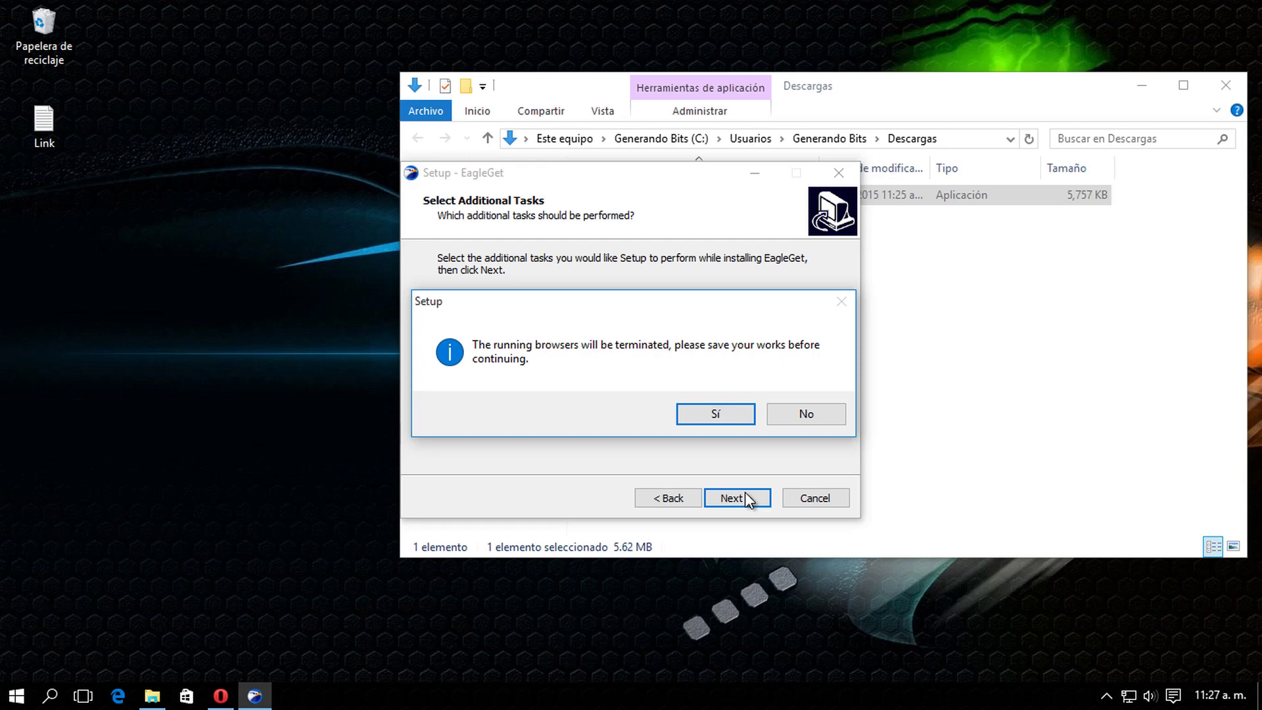
click(715, 421)
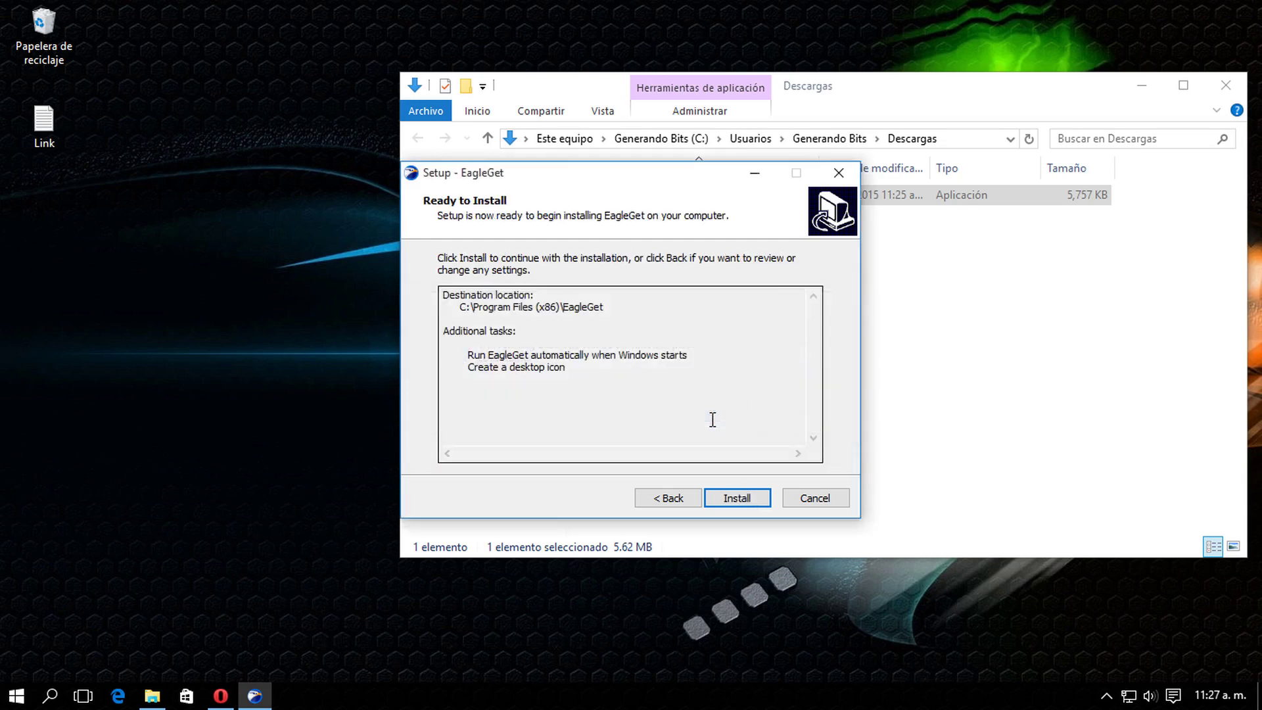
- Install EagleGet, deselect "Help us improve EagleGet" and finish the setup with the program launching
click(737, 498)
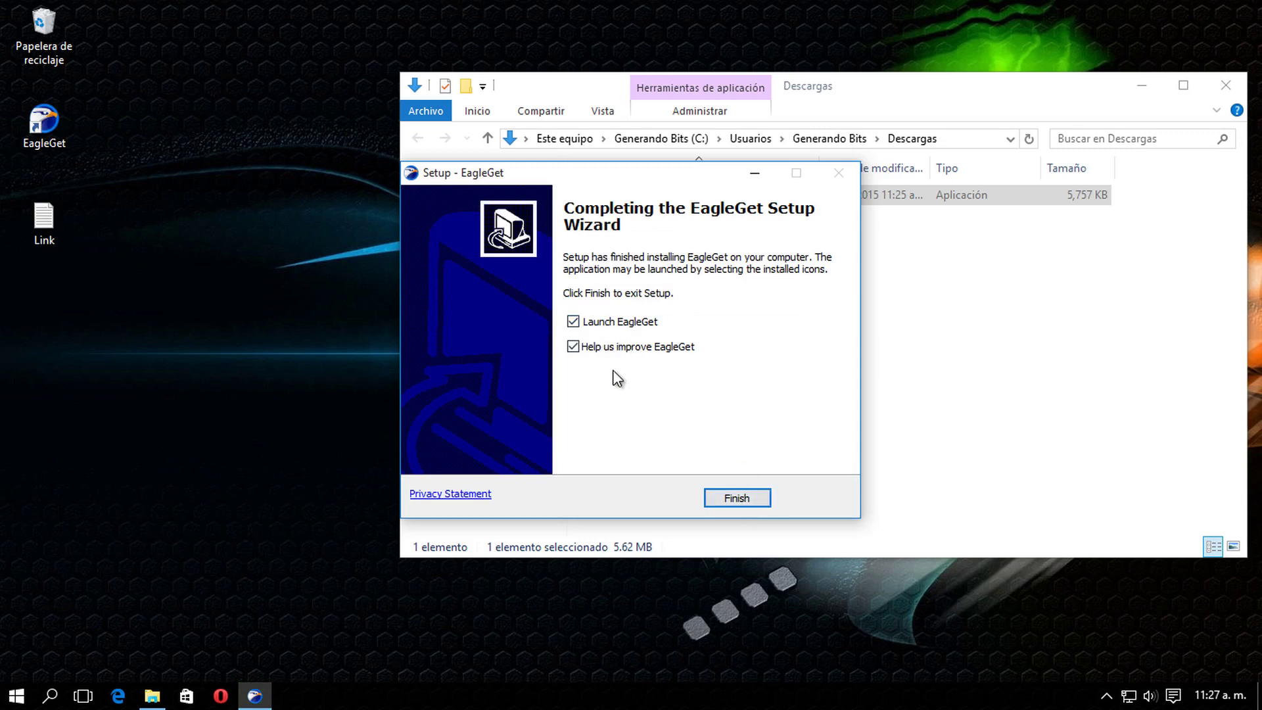
click(574, 347)
click(753, 502)
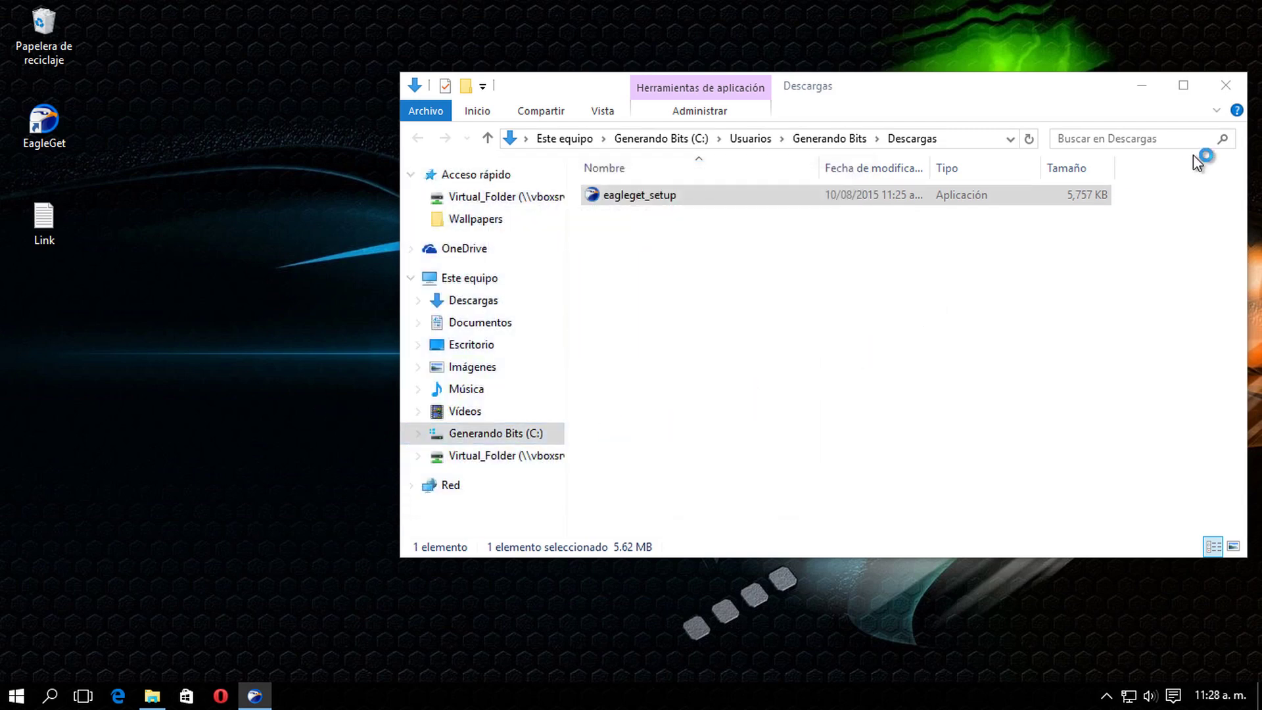
- Close the Descargas folder window and agree to use your own language in EagleGet
drag(1129, 91, 995, 85)
click(1111, 88)
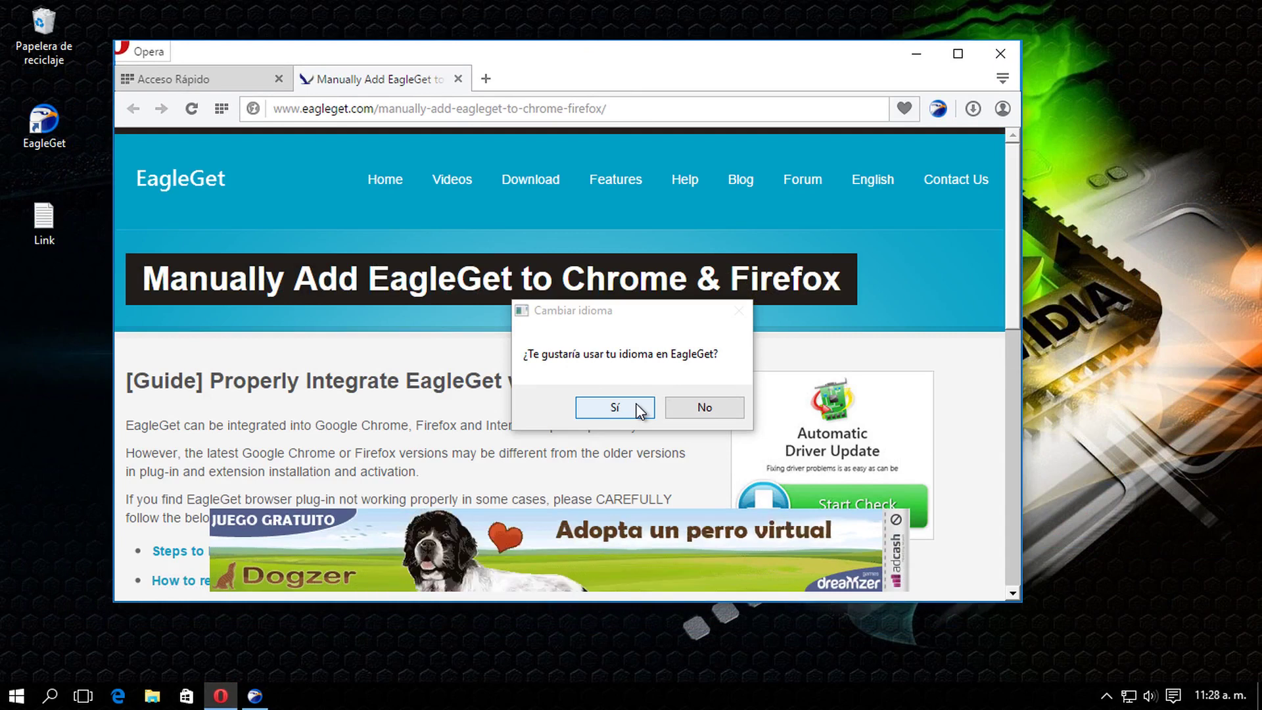
click(617, 409)
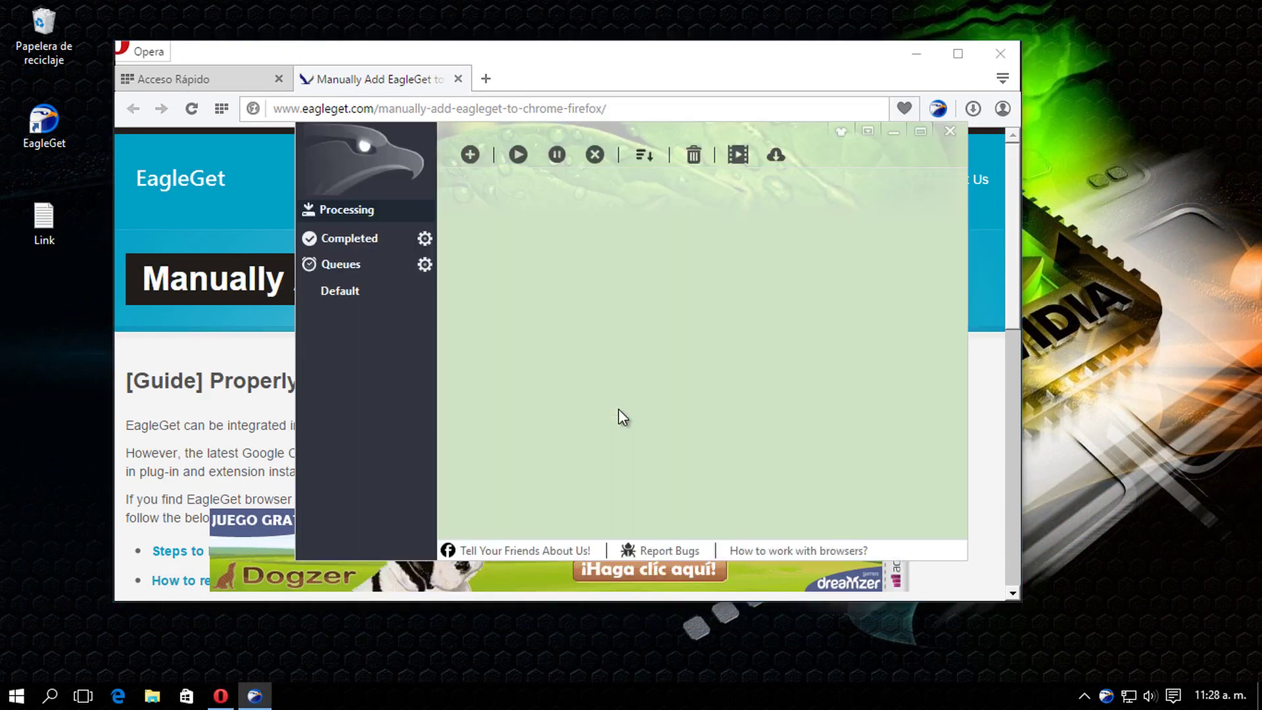
- Close the EagleGet browser integration guide page in Opera and minimize the browser
drag(577, 79, 636, 4)
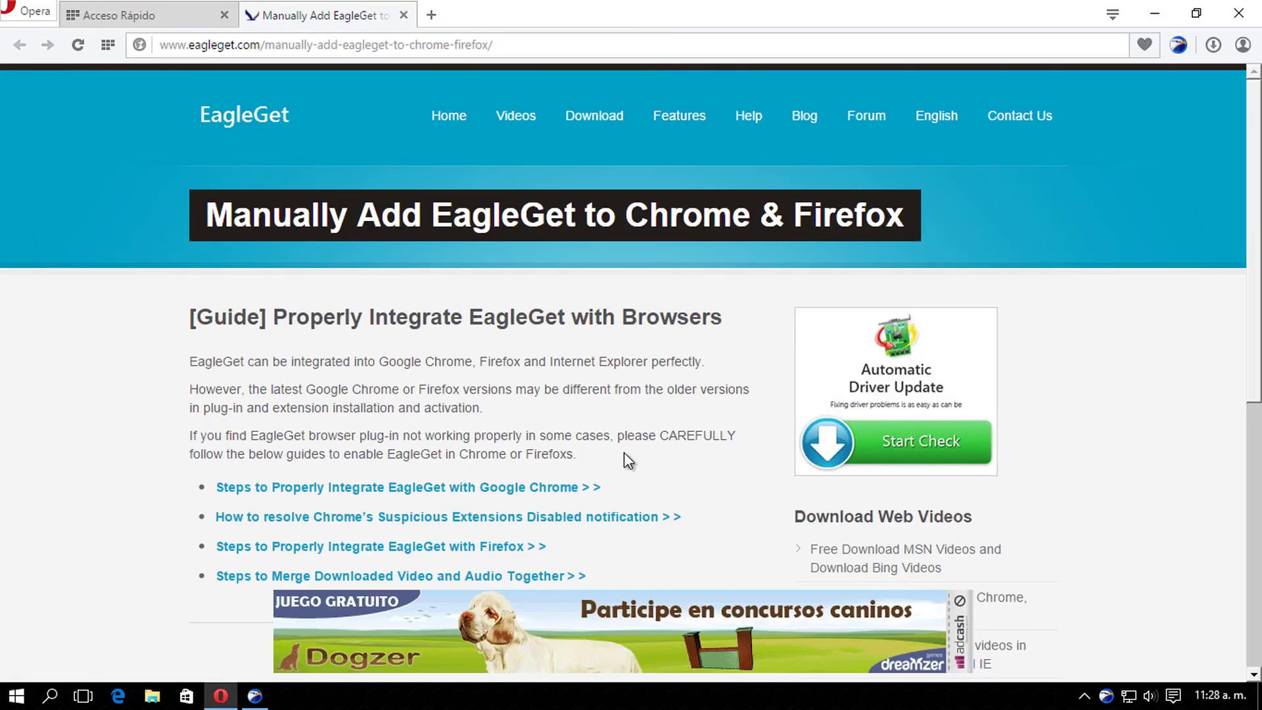
click(403, 14)
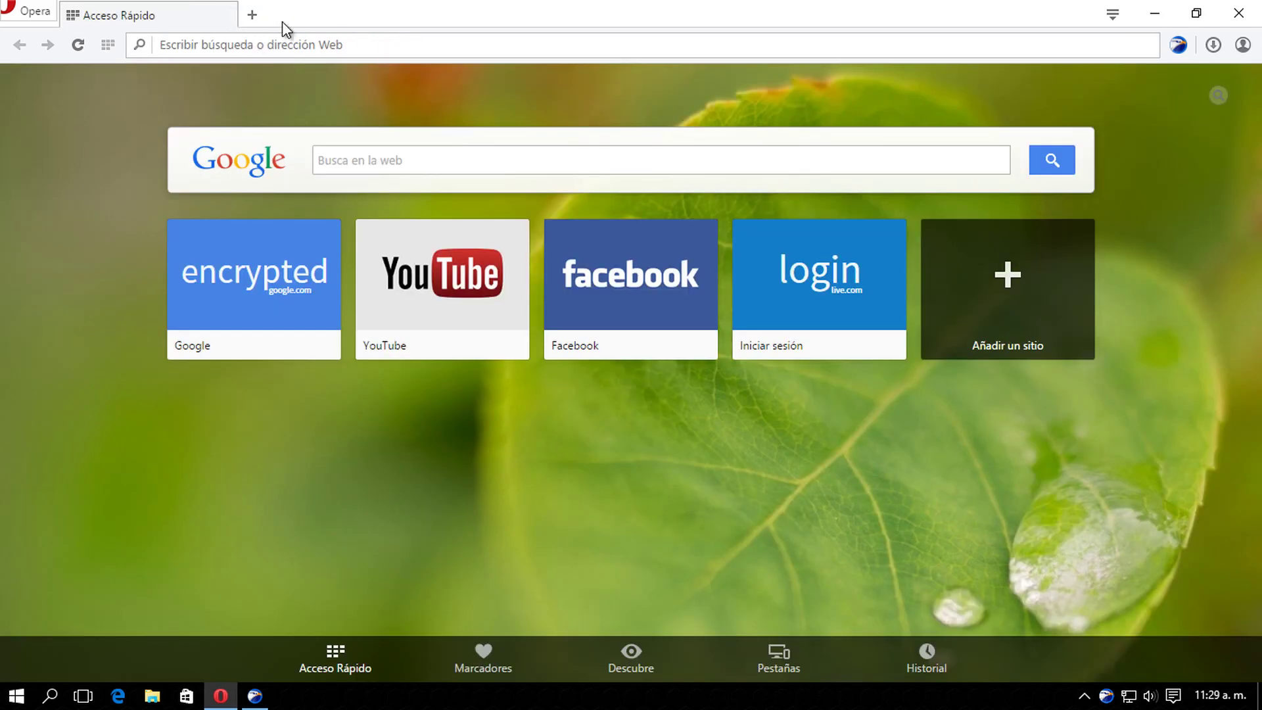
click(1156, 13)
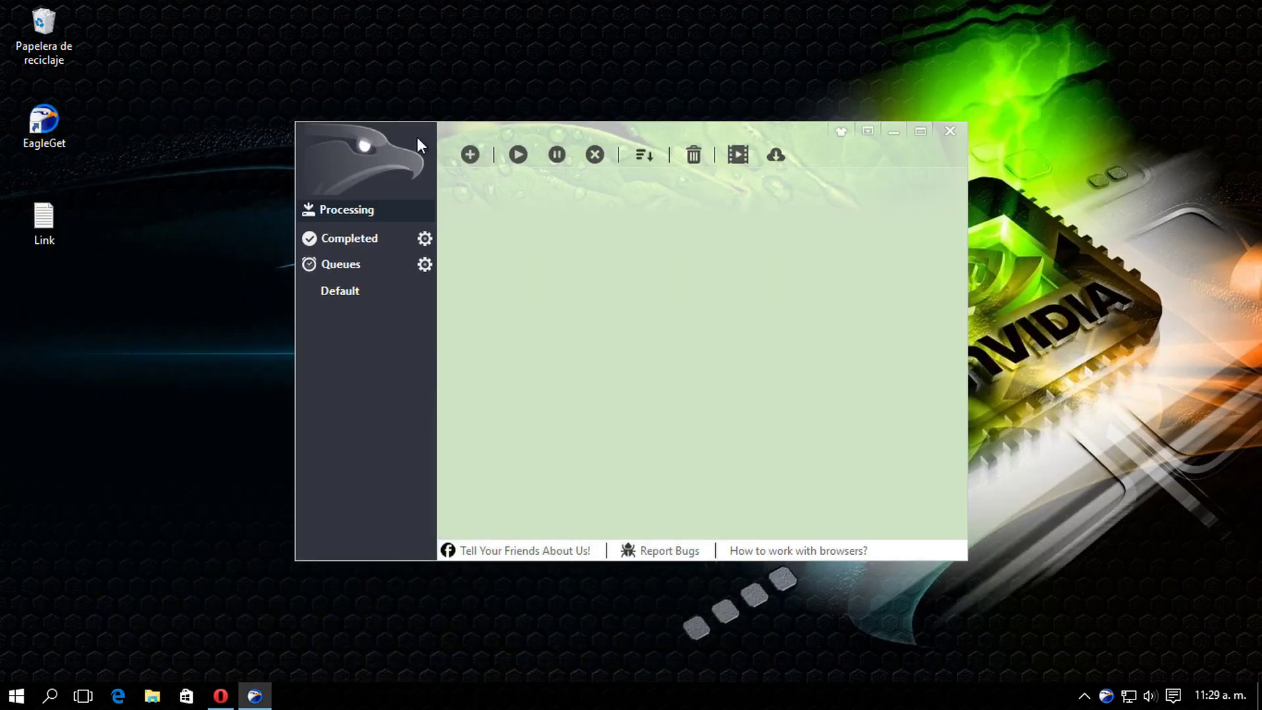
- Change the EagleGet interface language to Español
drag(417, 137, 461, 123)
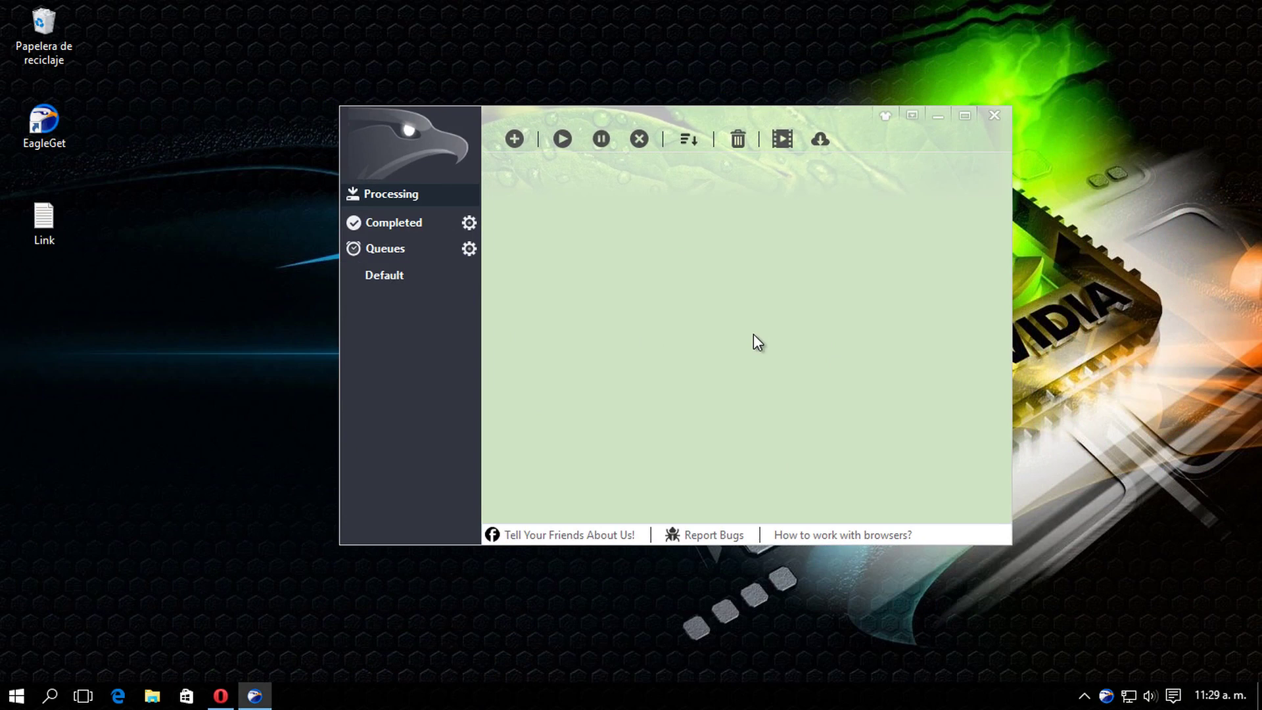
click(913, 117)
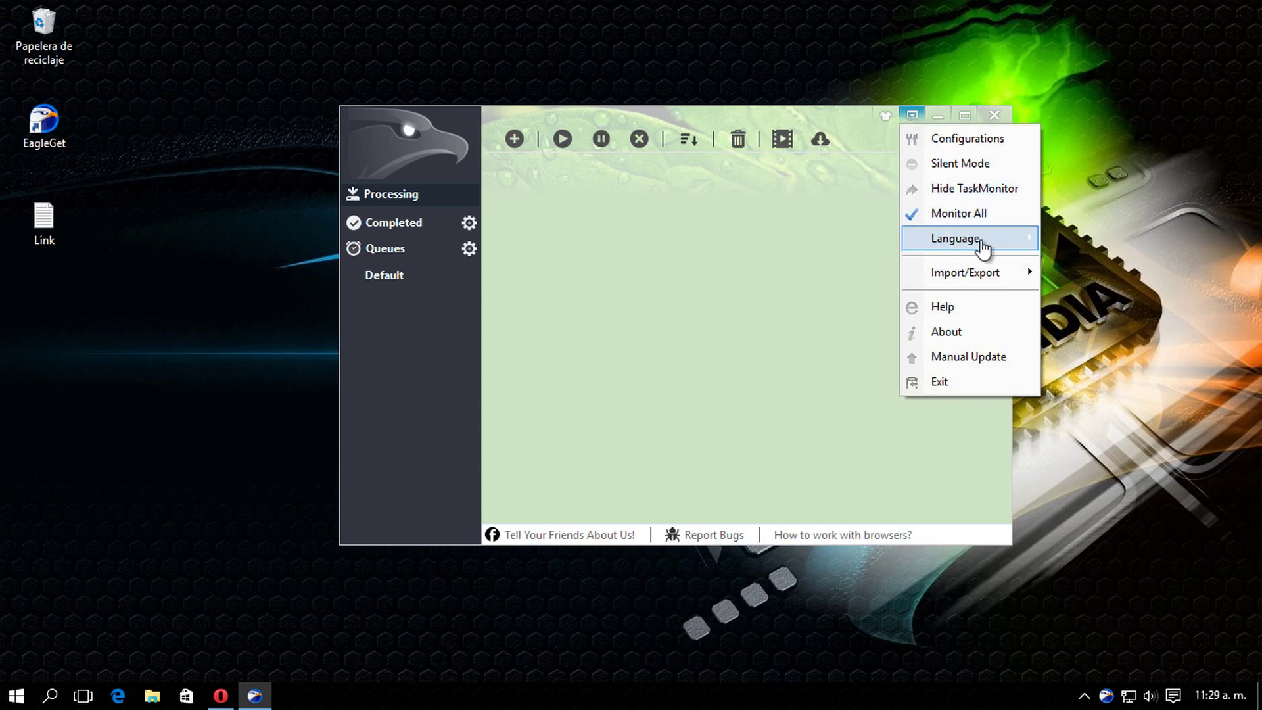
mouse_move(977, 248)
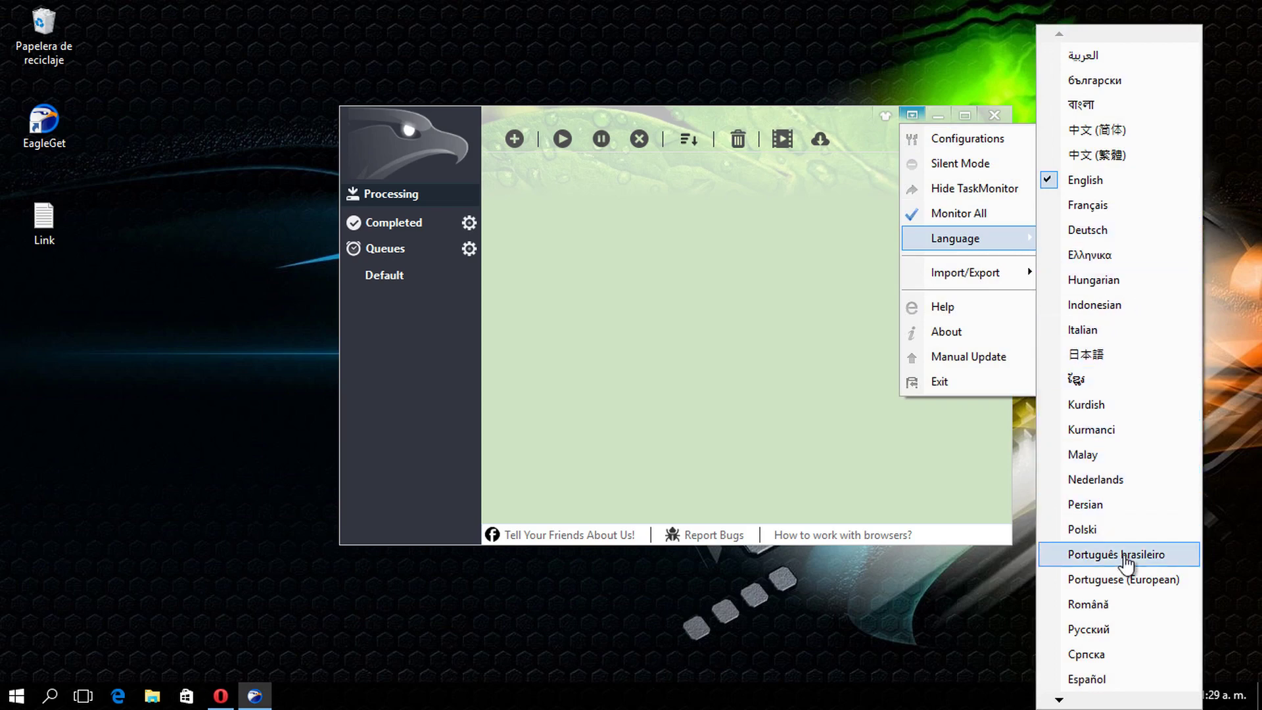
click(1099, 683)
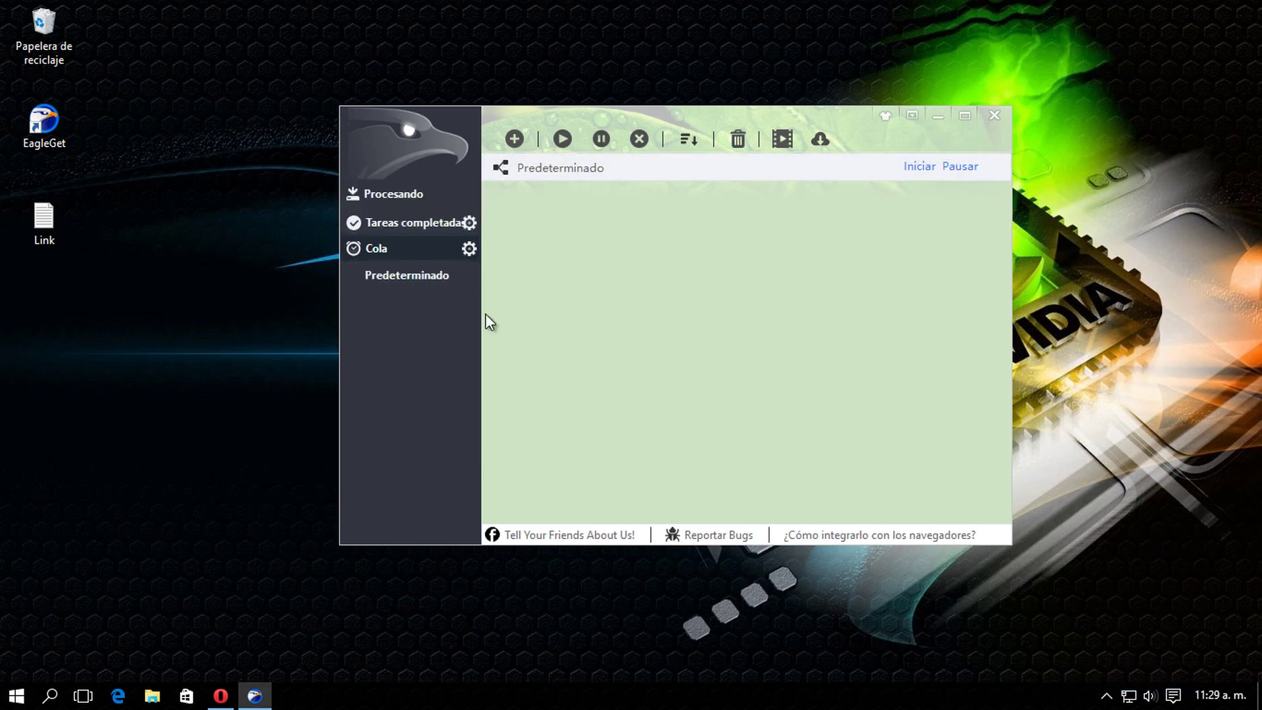
- Try the green and blue solid colours as the EagleGet window skin and adjust the colour
drag(658, 117, 620, 136)
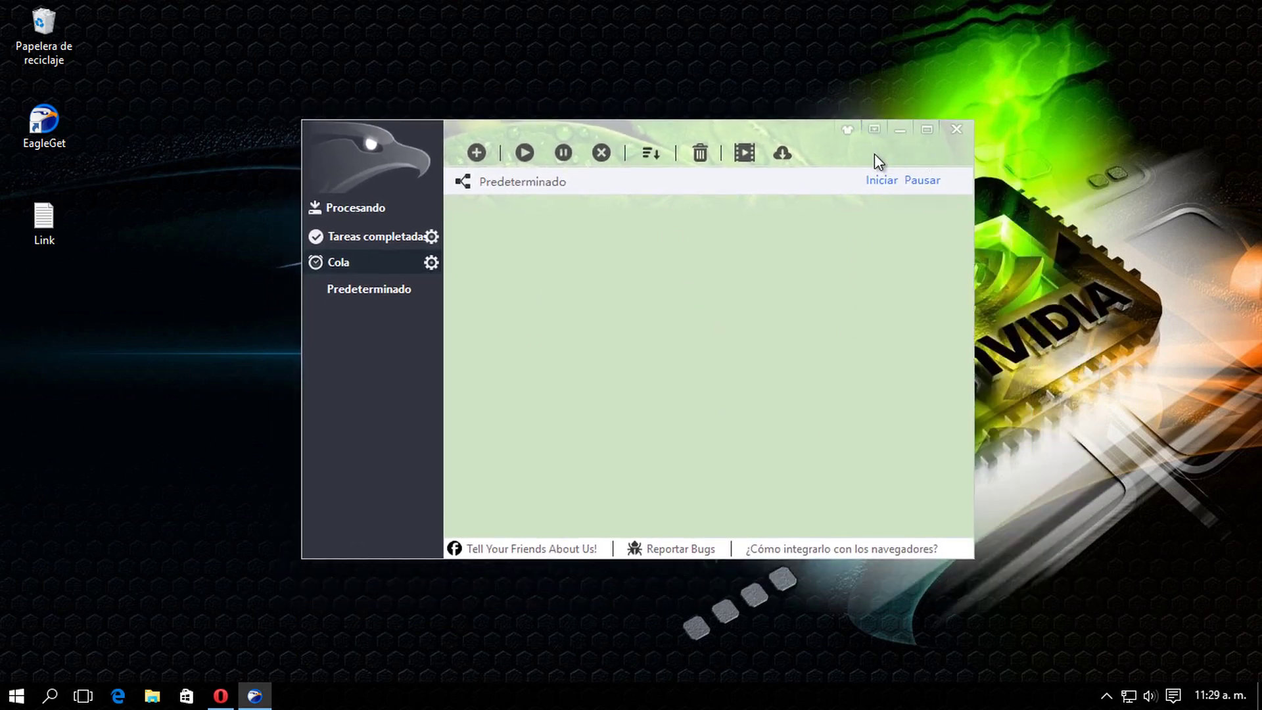
click(850, 131)
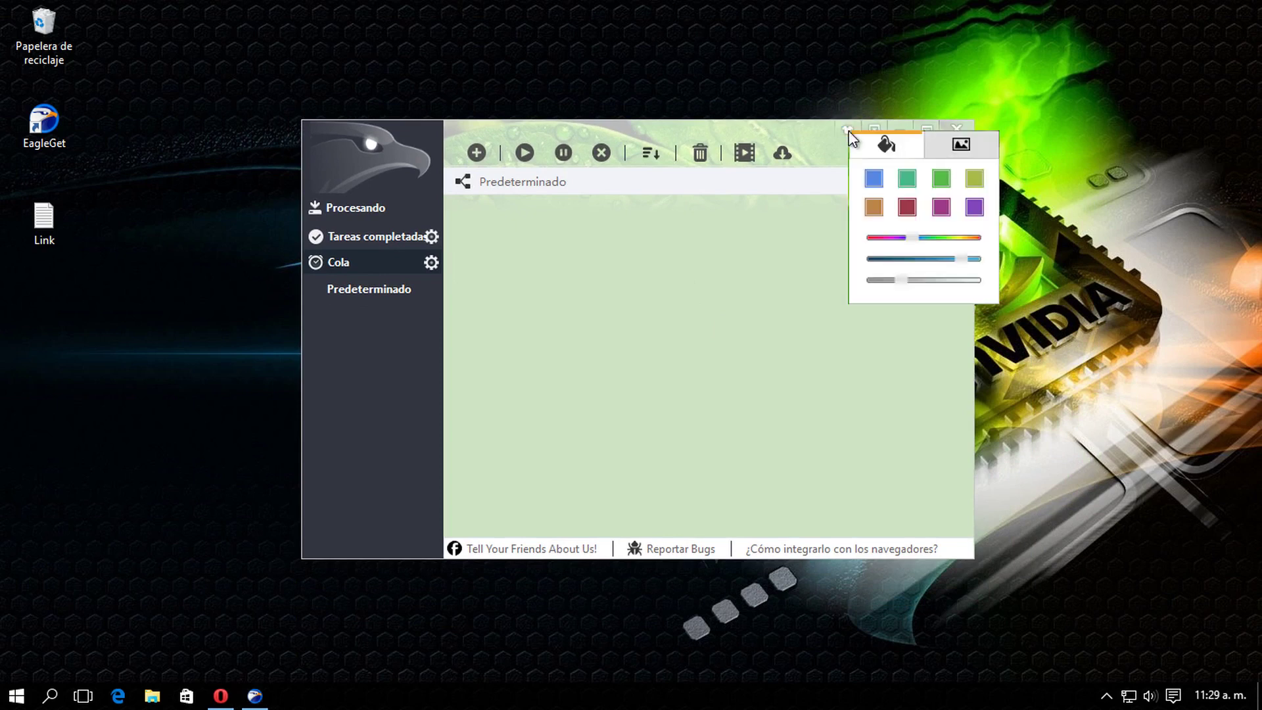
click(941, 179)
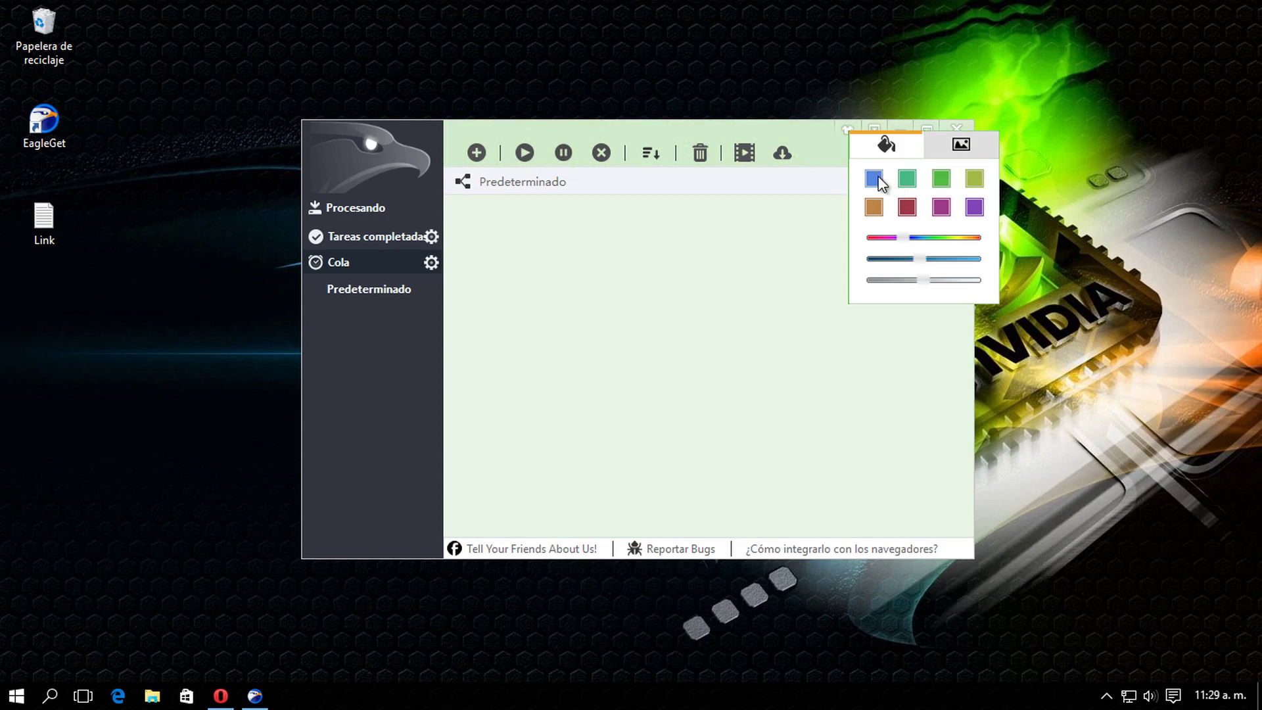
click(874, 178)
drag(908, 248, 940, 250)
- Try several of the built-in background images for the window skin, ending with the white flower
click(960, 148)
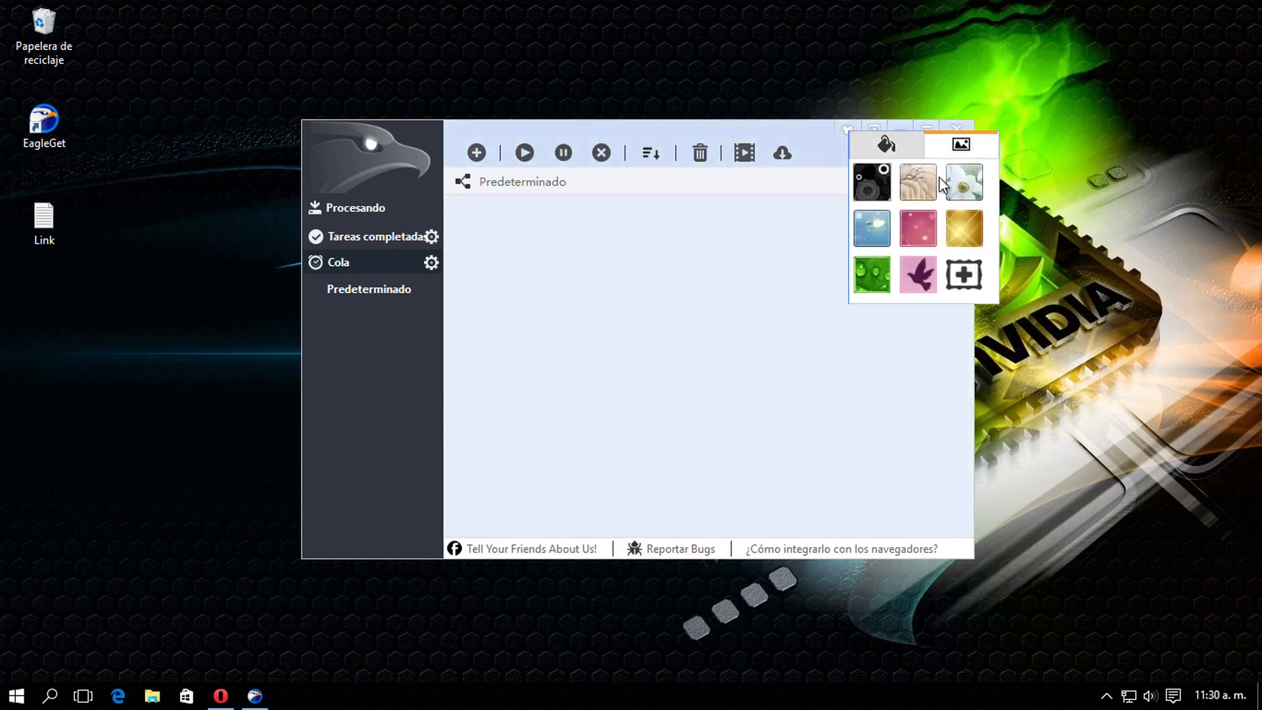
click(922, 192)
click(927, 221)
click(876, 232)
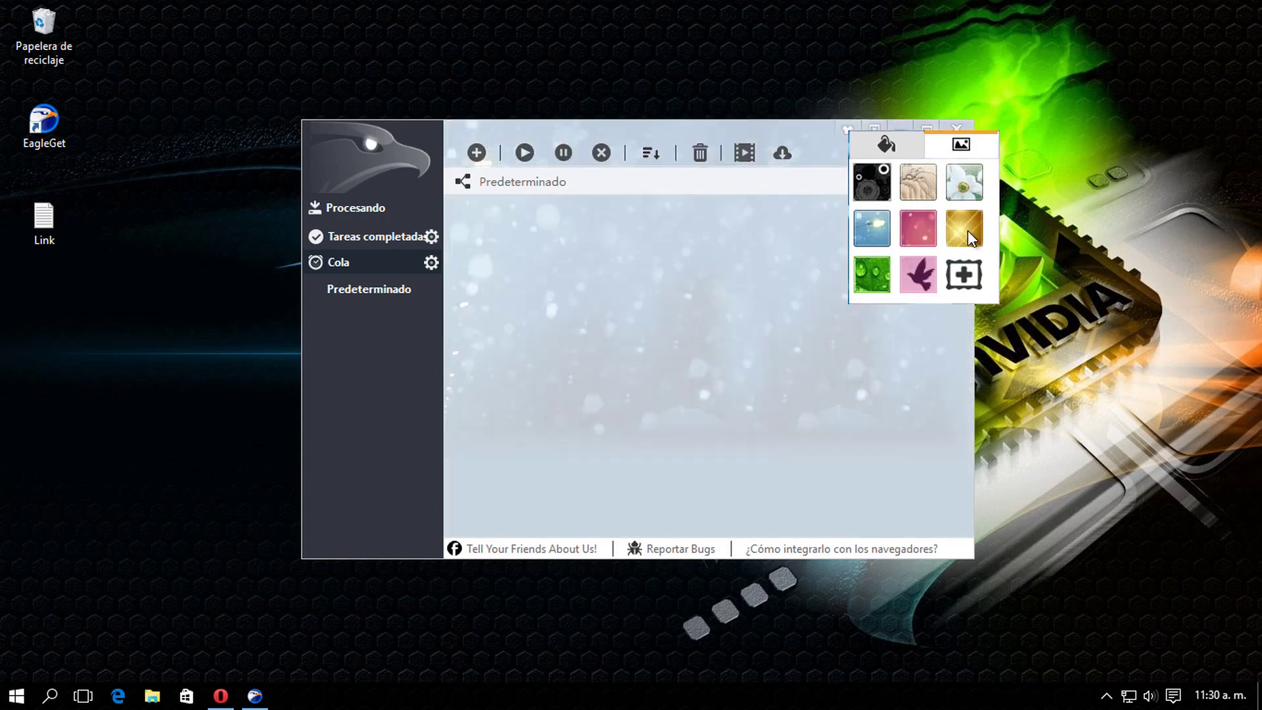
click(966, 231)
click(966, 181)
- Set a custom skin background using the image "(30)" from the Wallpapers folder in the Imágenes library
click(966, 275)
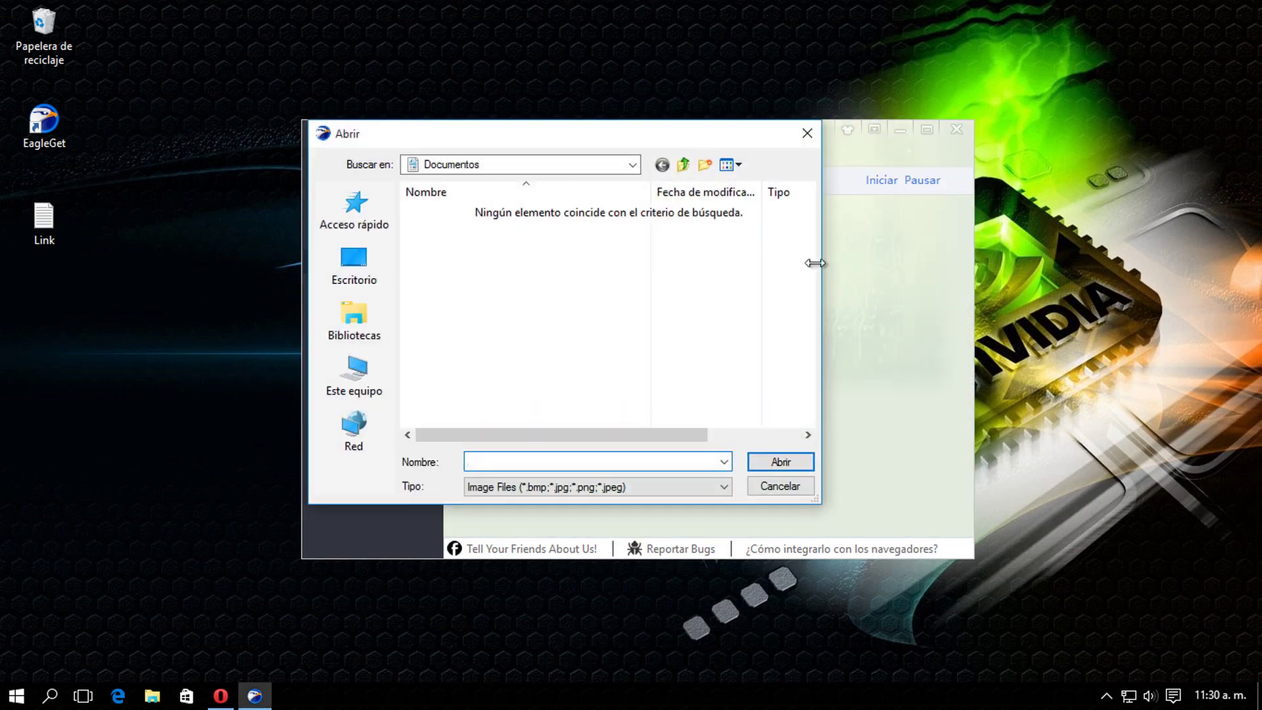
click(354, 321)
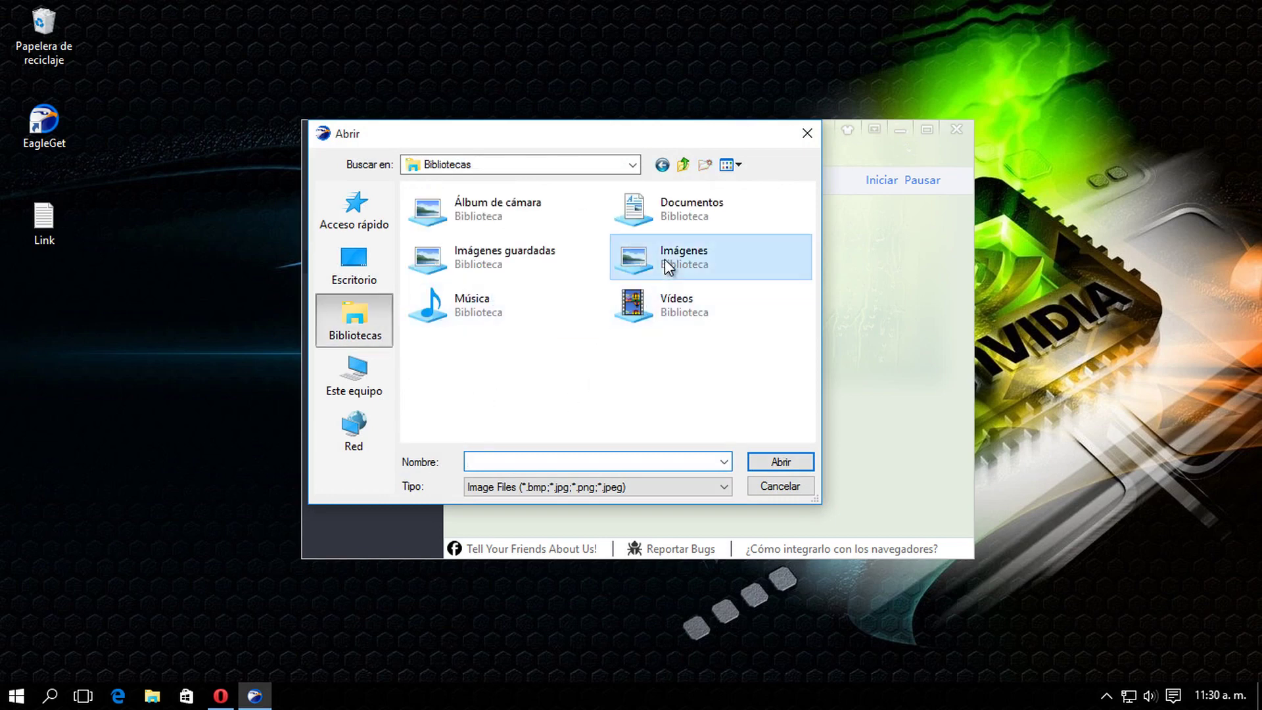
double_click(664, 262)
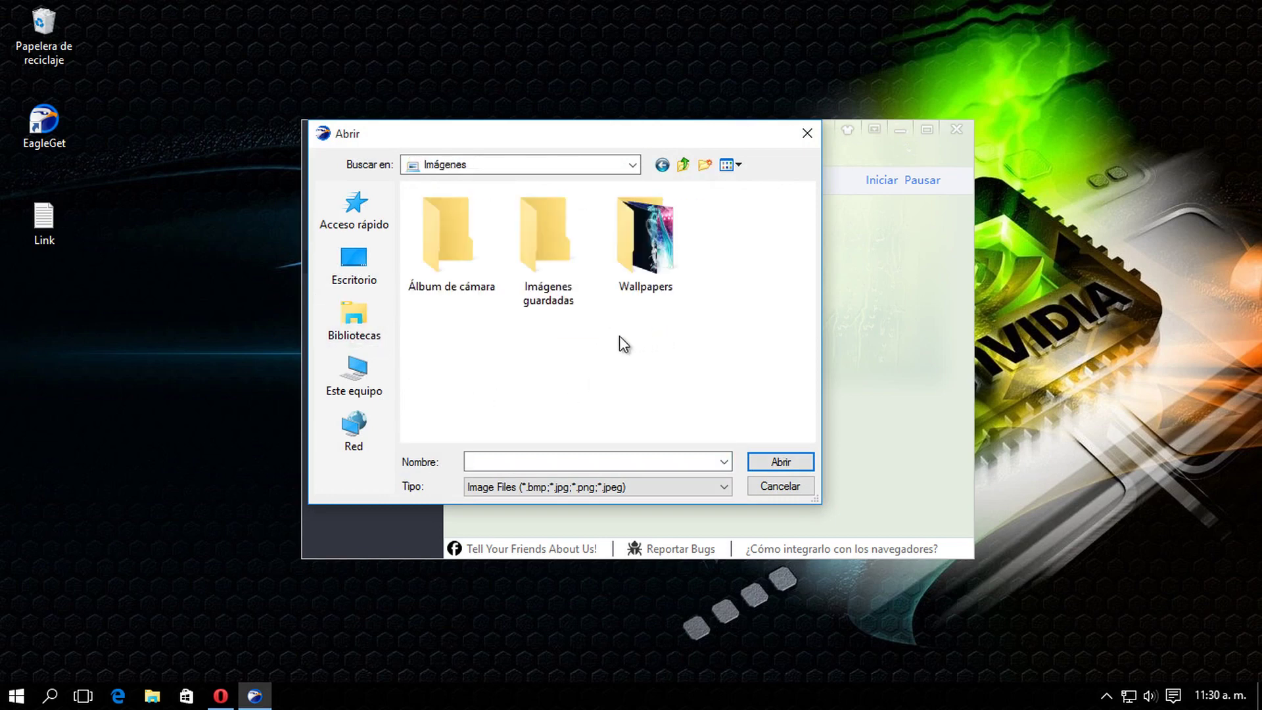
double_click(643, 276)
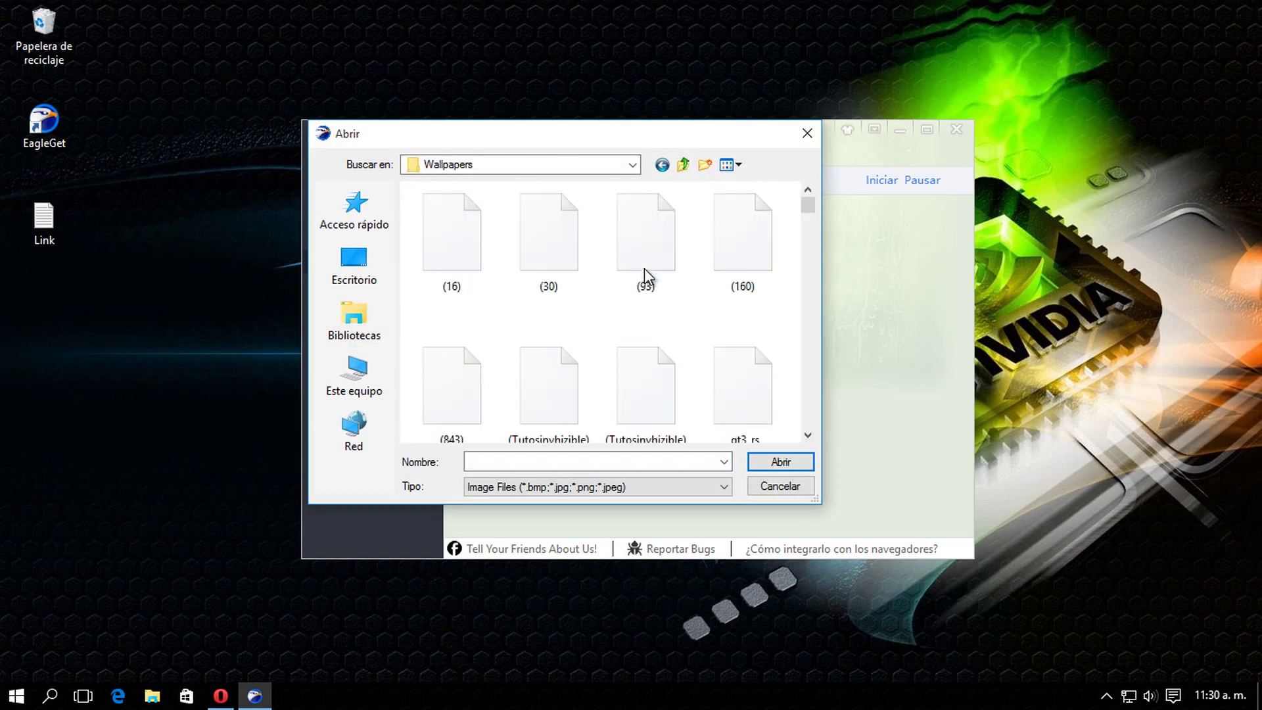
click(536, 259)
click(750, 460)
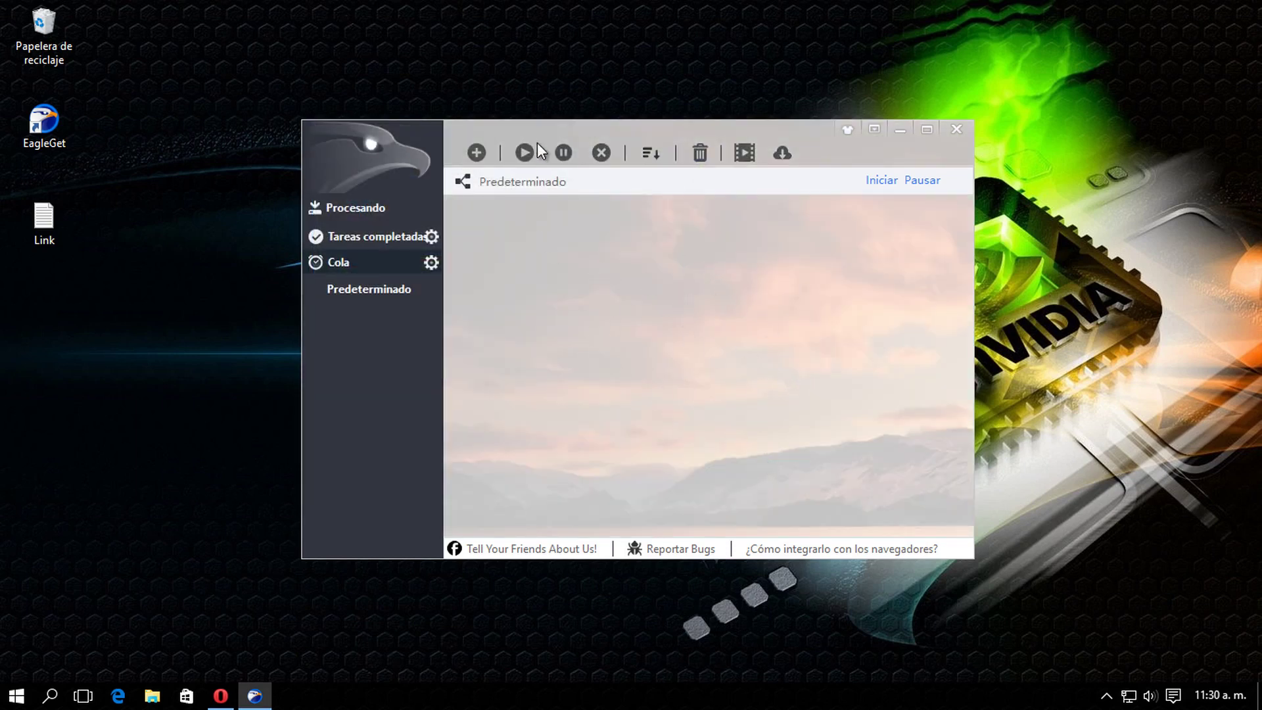
- Open the Link text file on the desktop and copy its whole MediaFire download link
drag(557, 129, 582, 125)
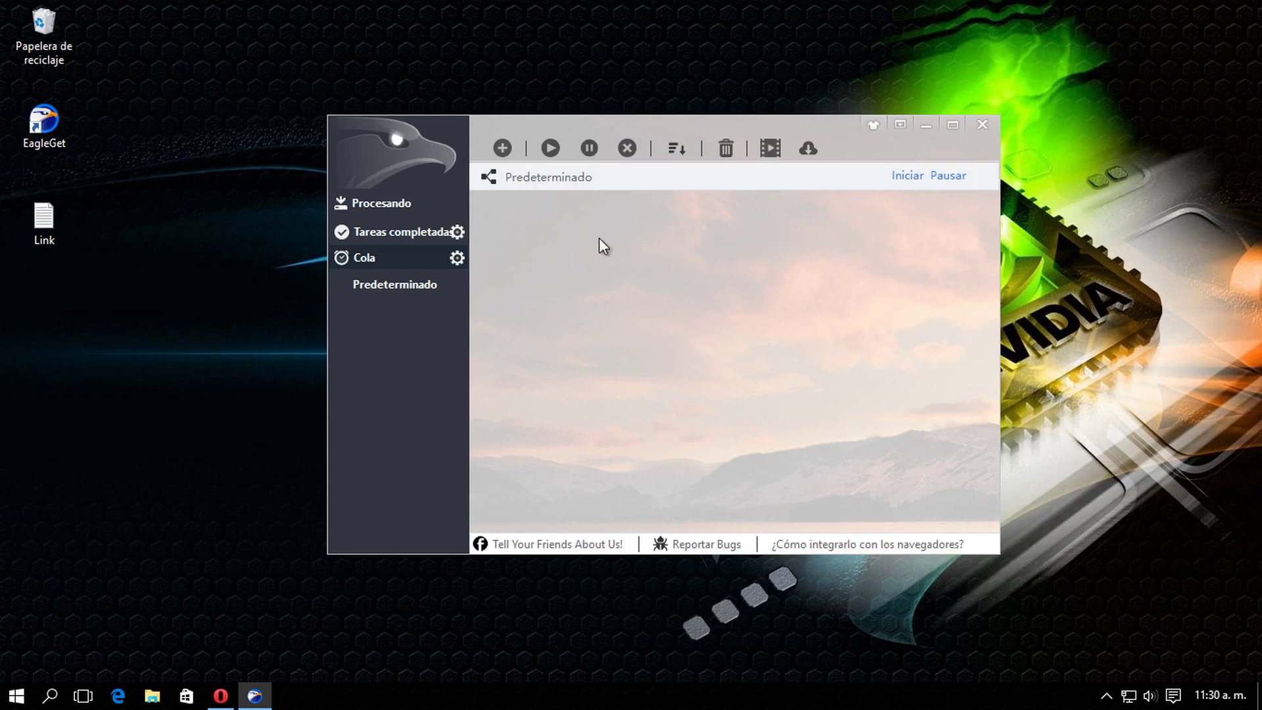
drag(571, 123, 555, 82)
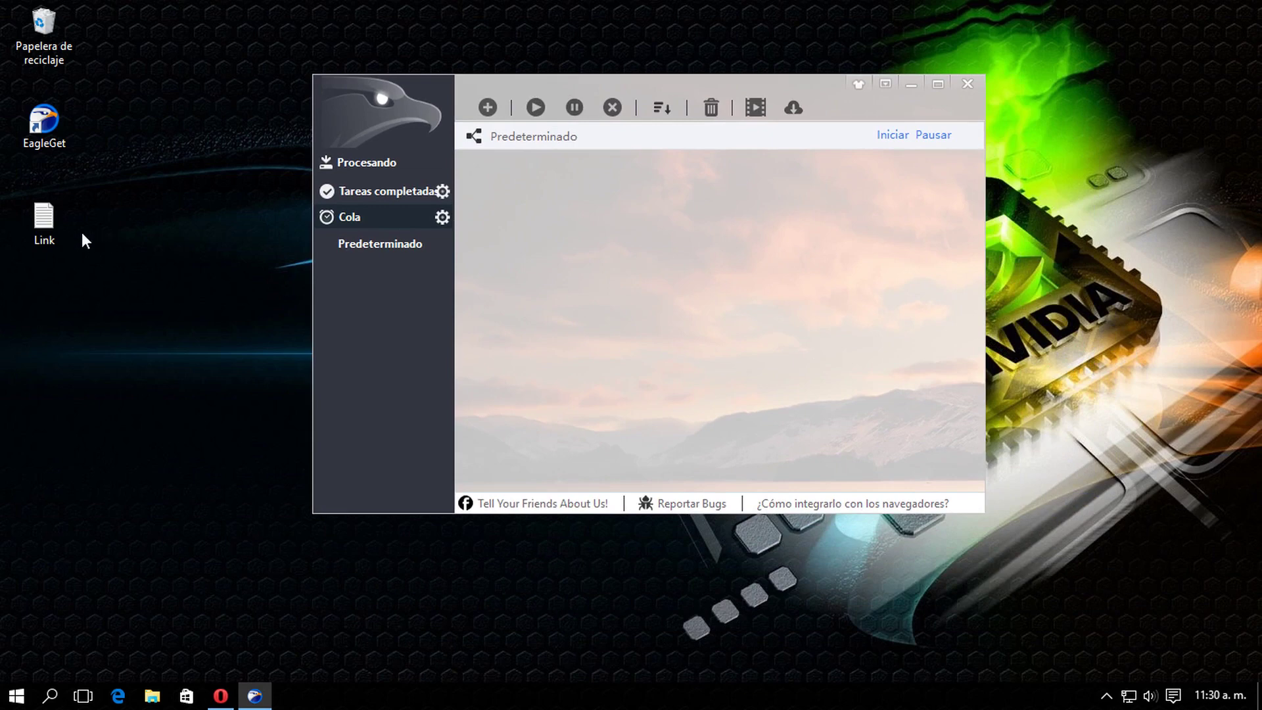
double_click(52, 221)
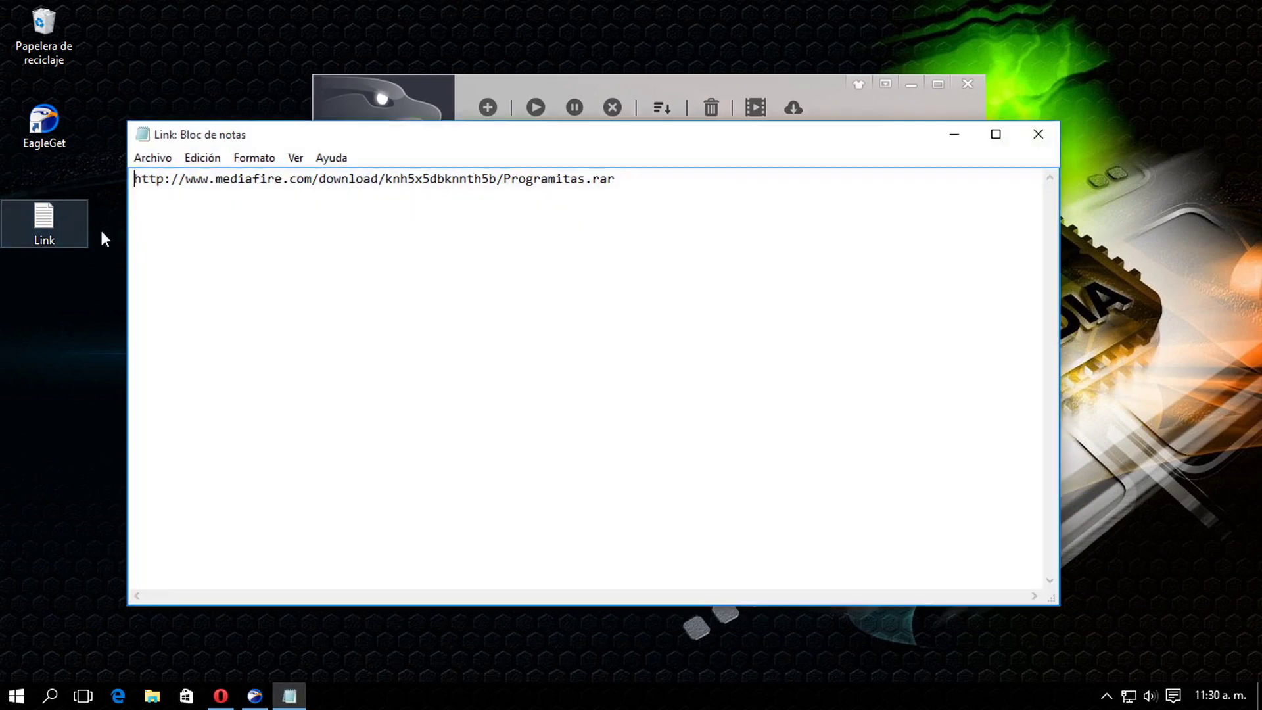
drag(619, 182, 100, 127)
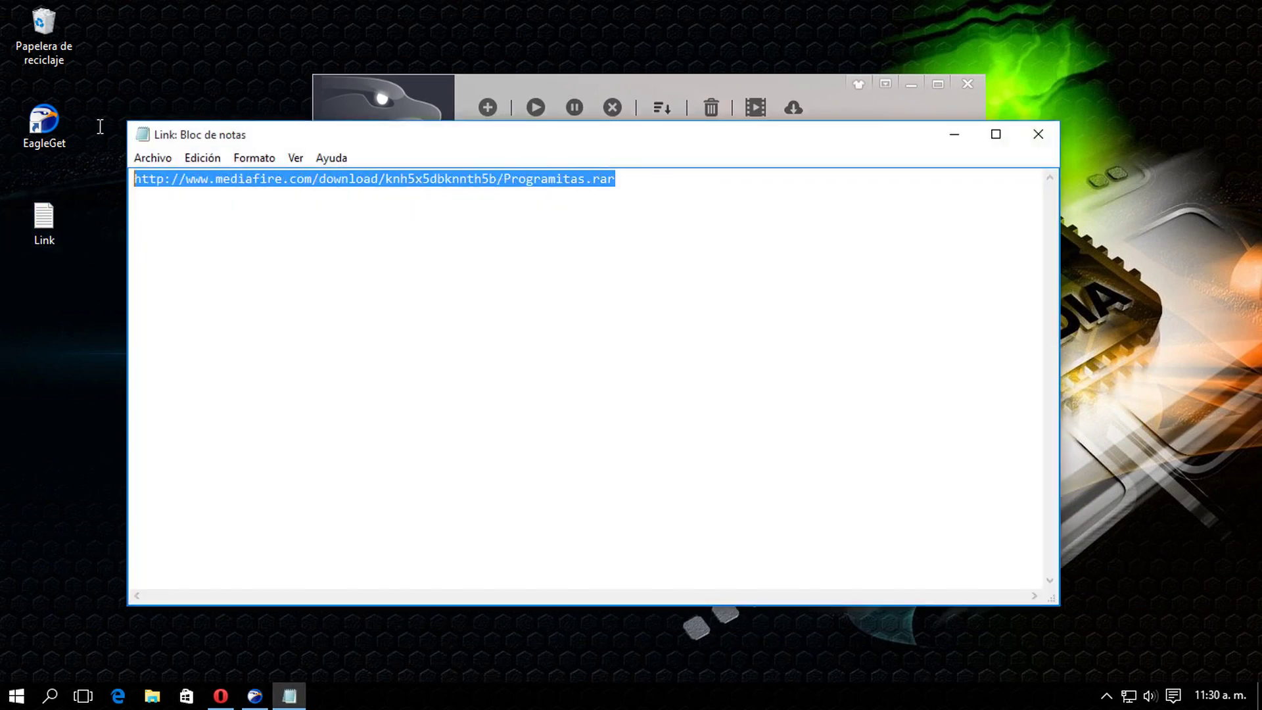
right_click(252, 172)
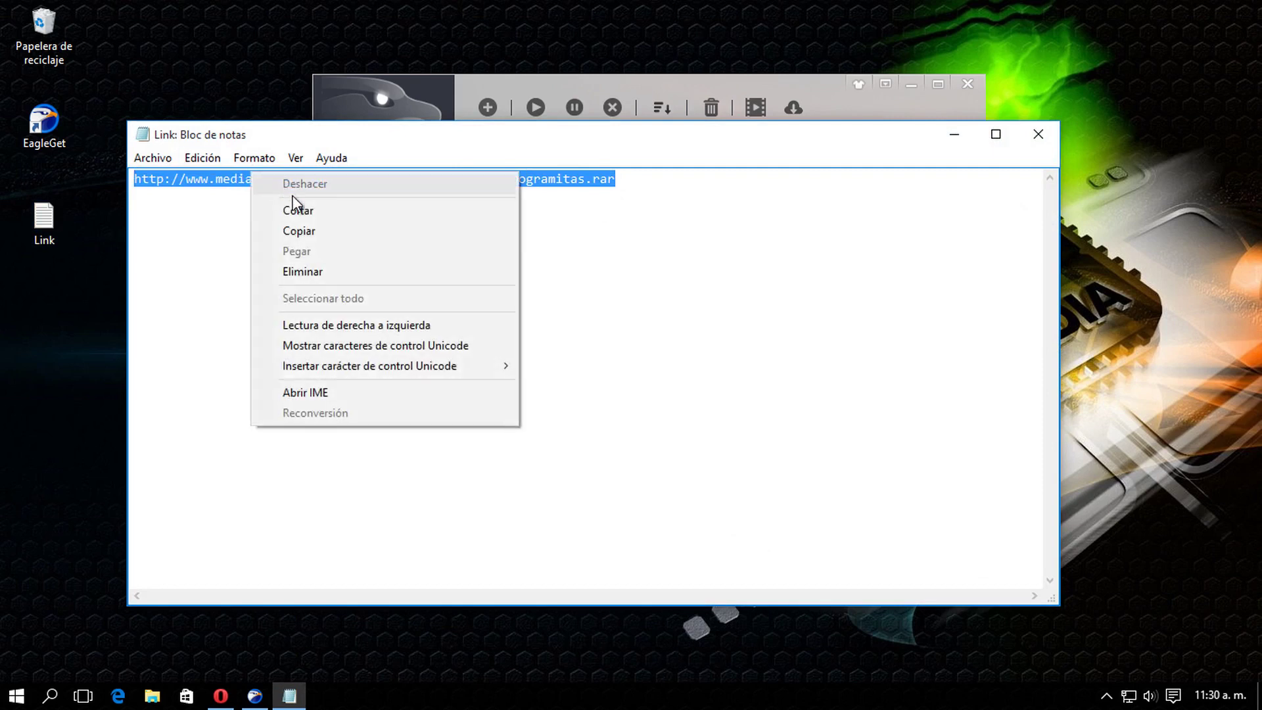
click(319, 232)
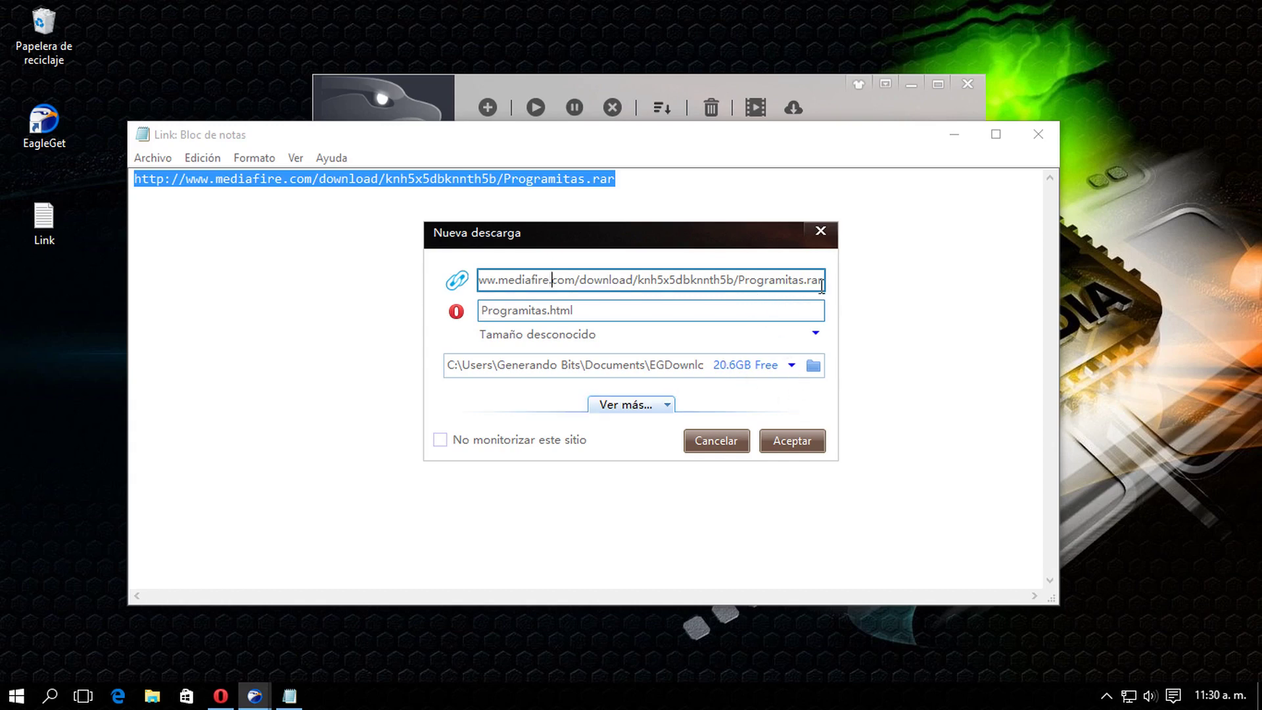
- Check the link in the new download dialog, cancel that download and close the Link text file
drag(822, 280, 745, 283)
click(744, 283)
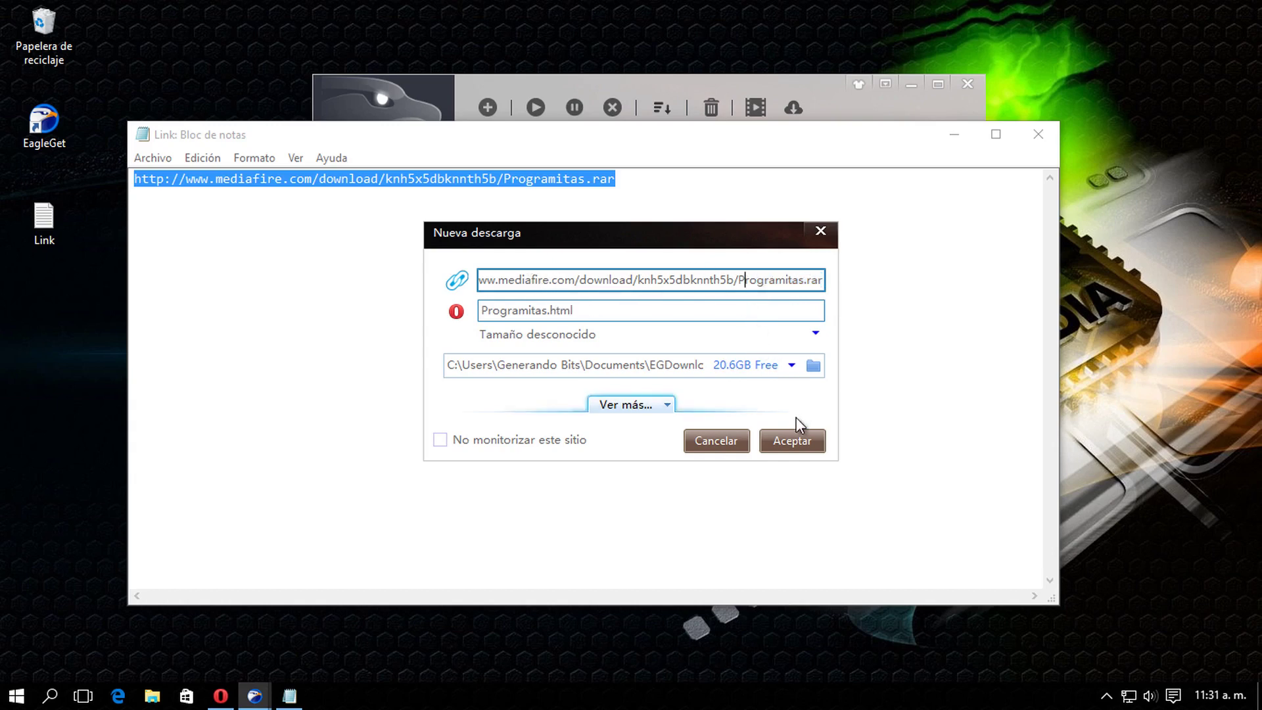
click(733, 440)
click(735, 440)
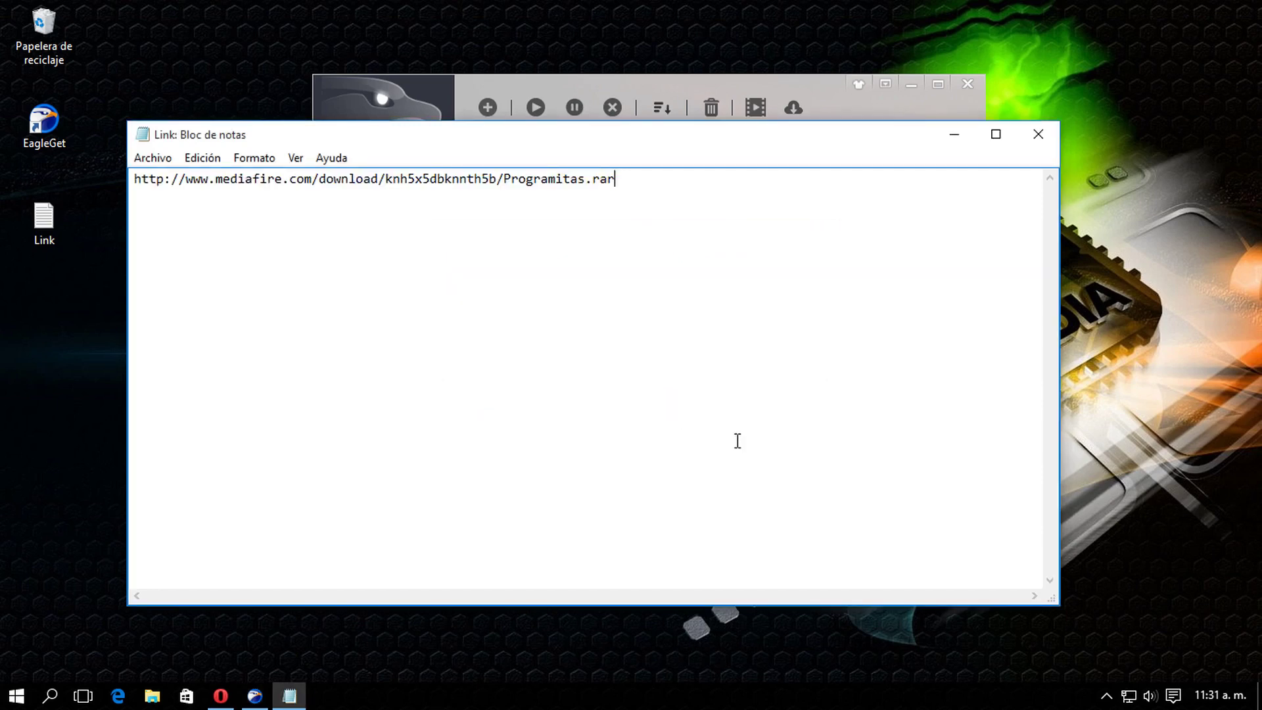
click(1033, 136)
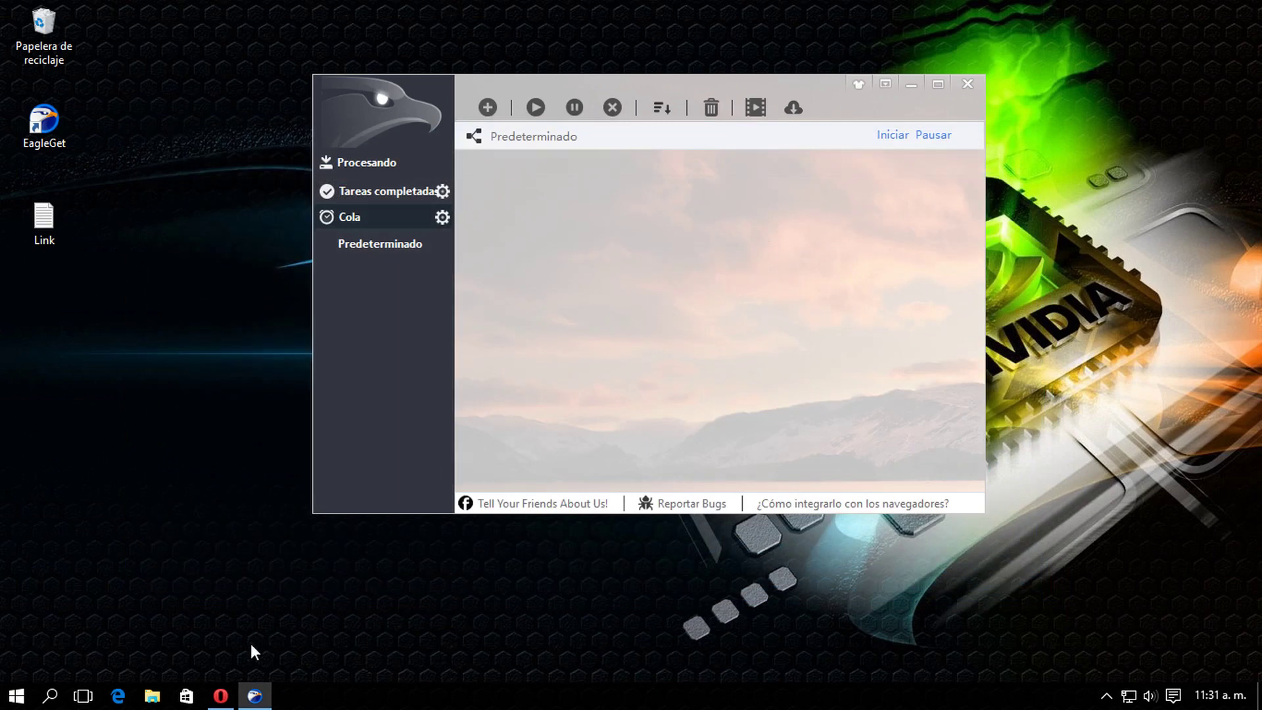
- Switch to Opera, go to the copied MediaFire link and start the Programitas.rar download
click(221, 696)
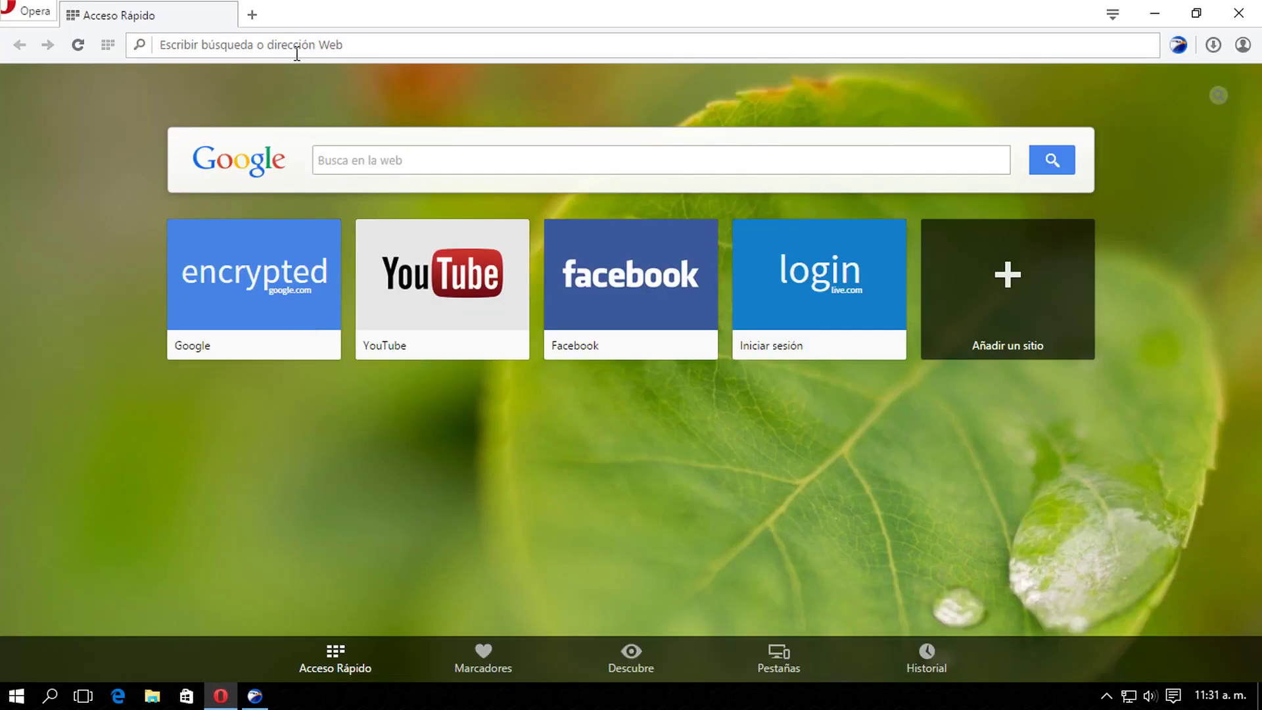
right_click(297, 54)
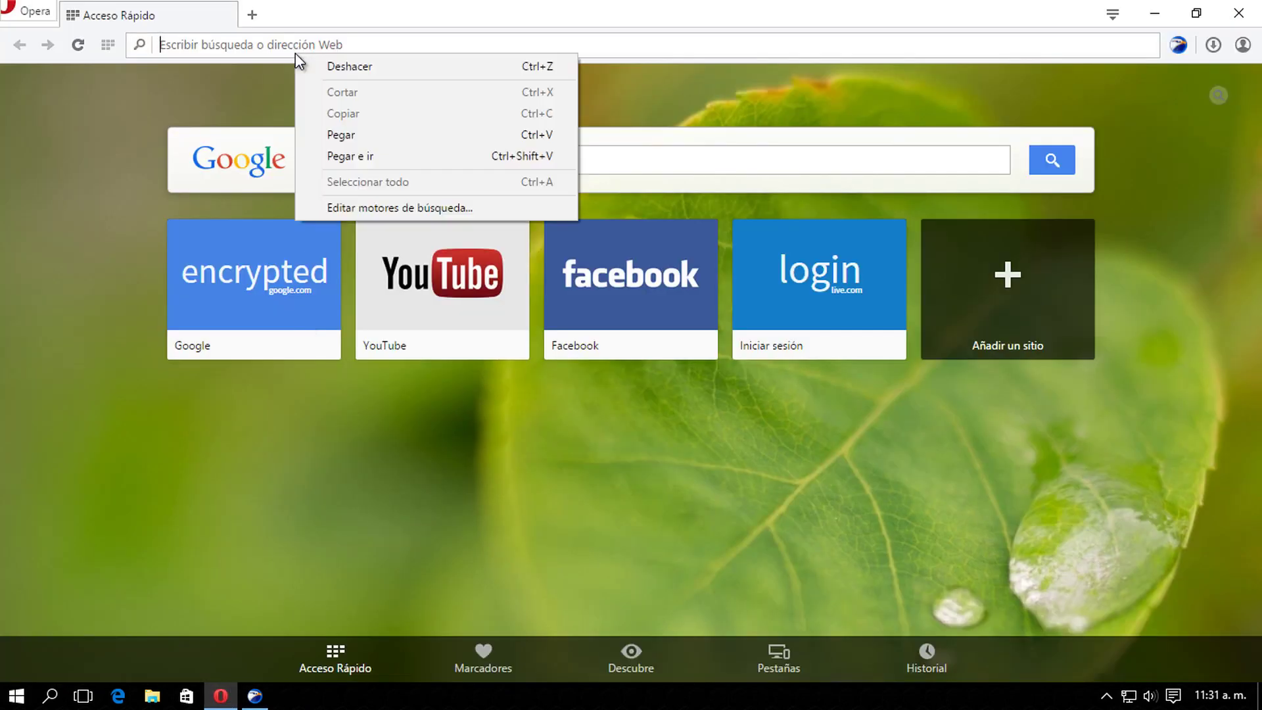
click(387, 157)
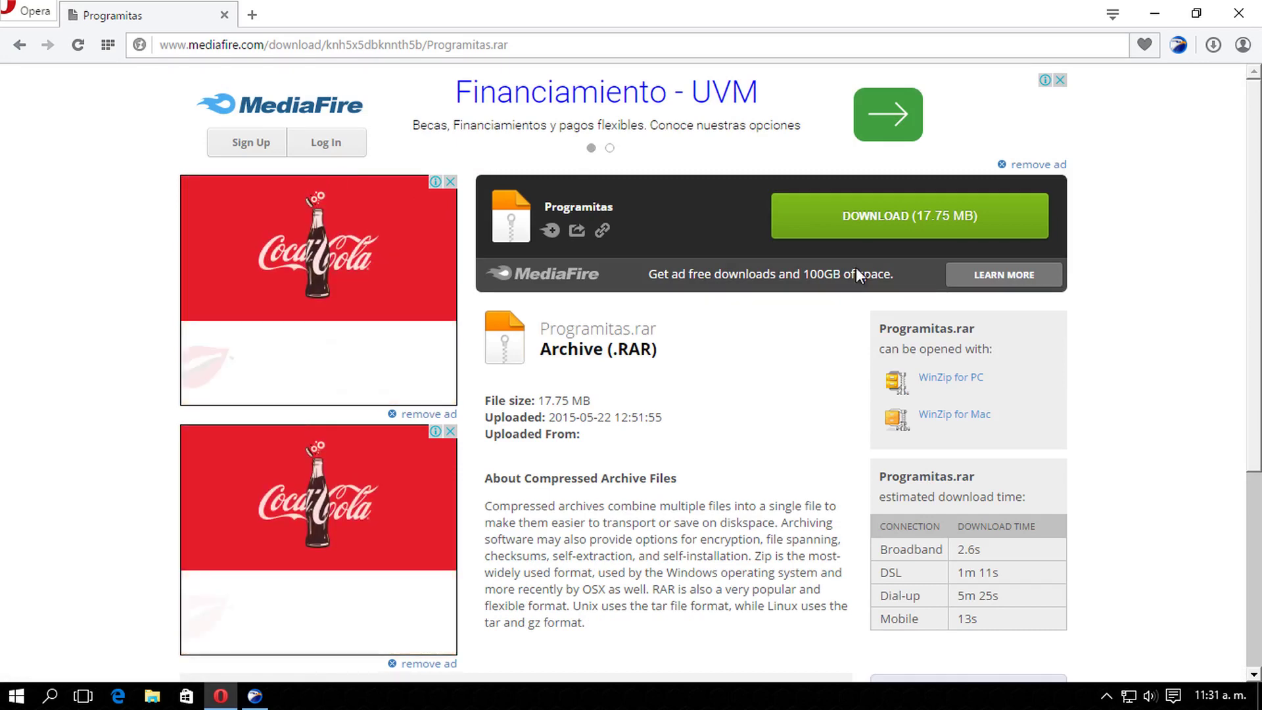
click(893, 222)
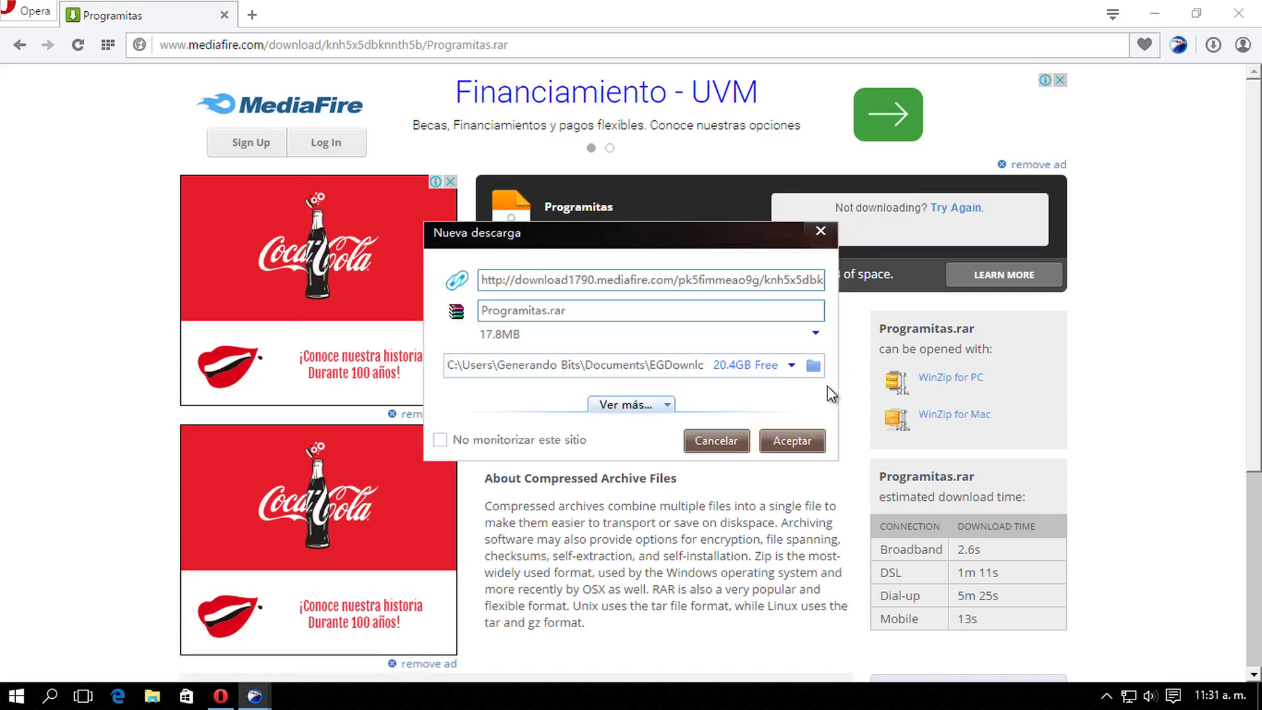
- Minimize Opera and set the save folder of the new Programitas.rar download to Escritorio
click(1153, 12)
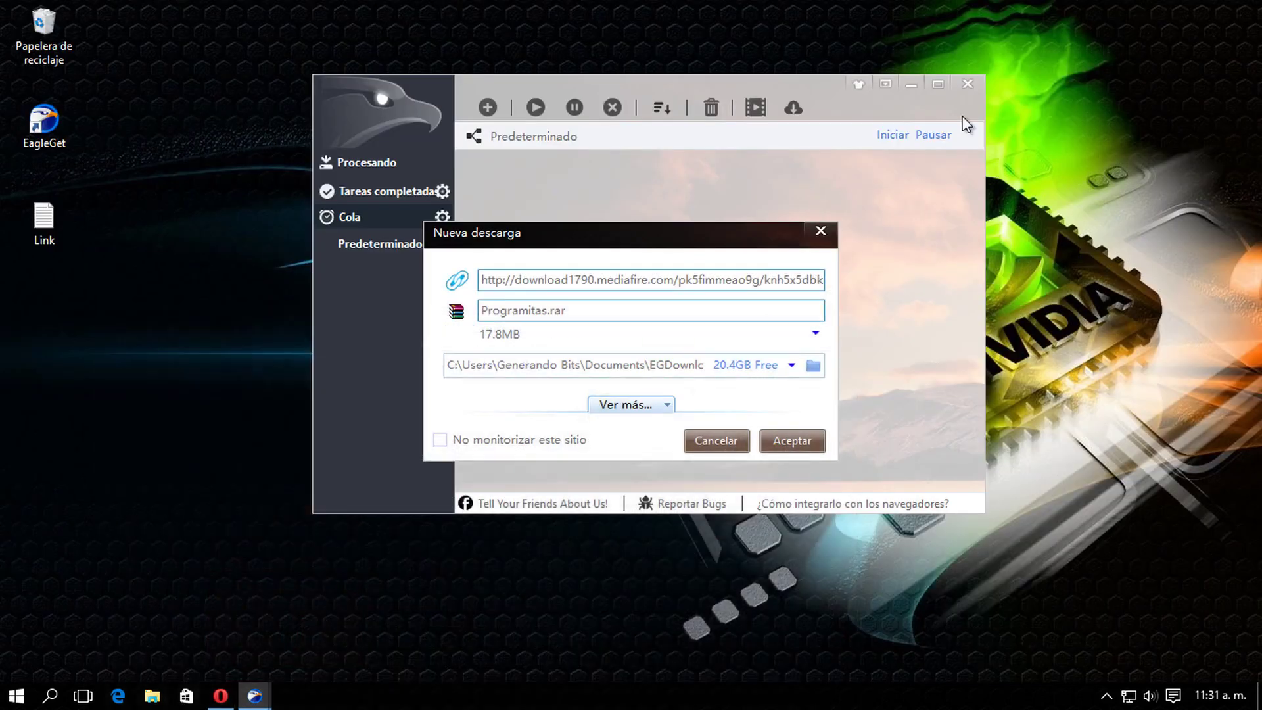
drag(652, 231, 694, 173)
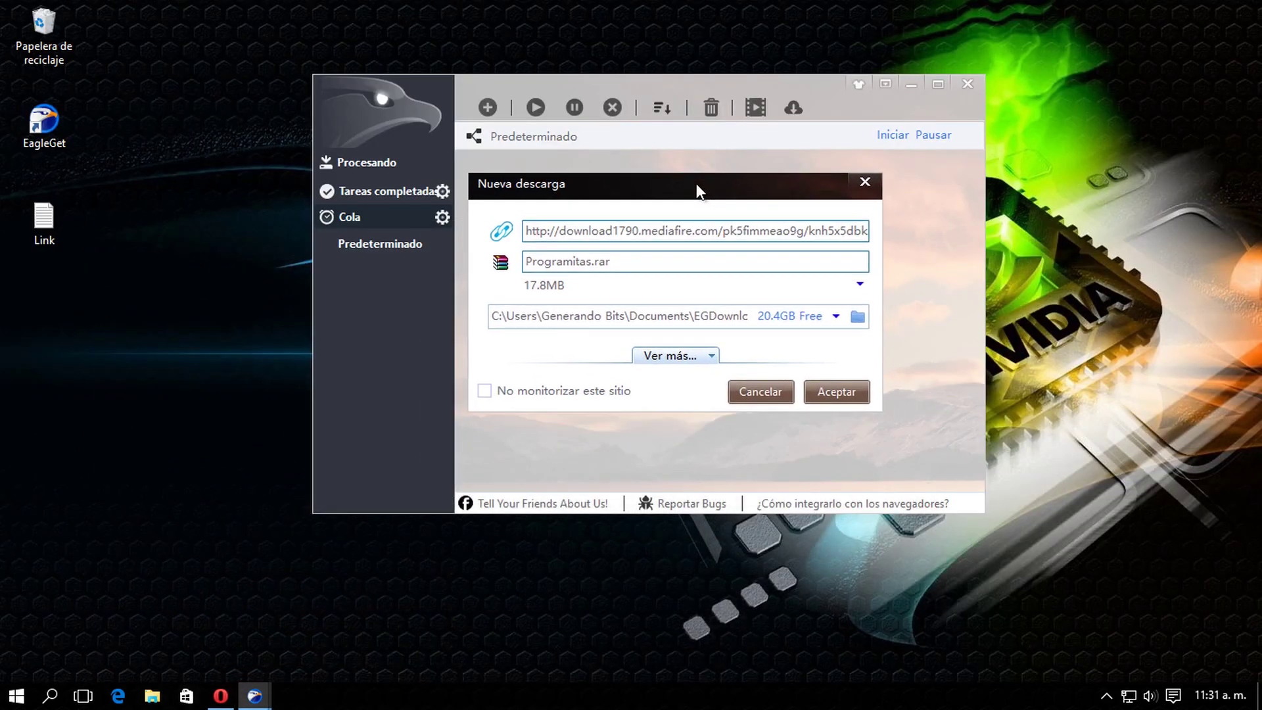
click(858, 317)
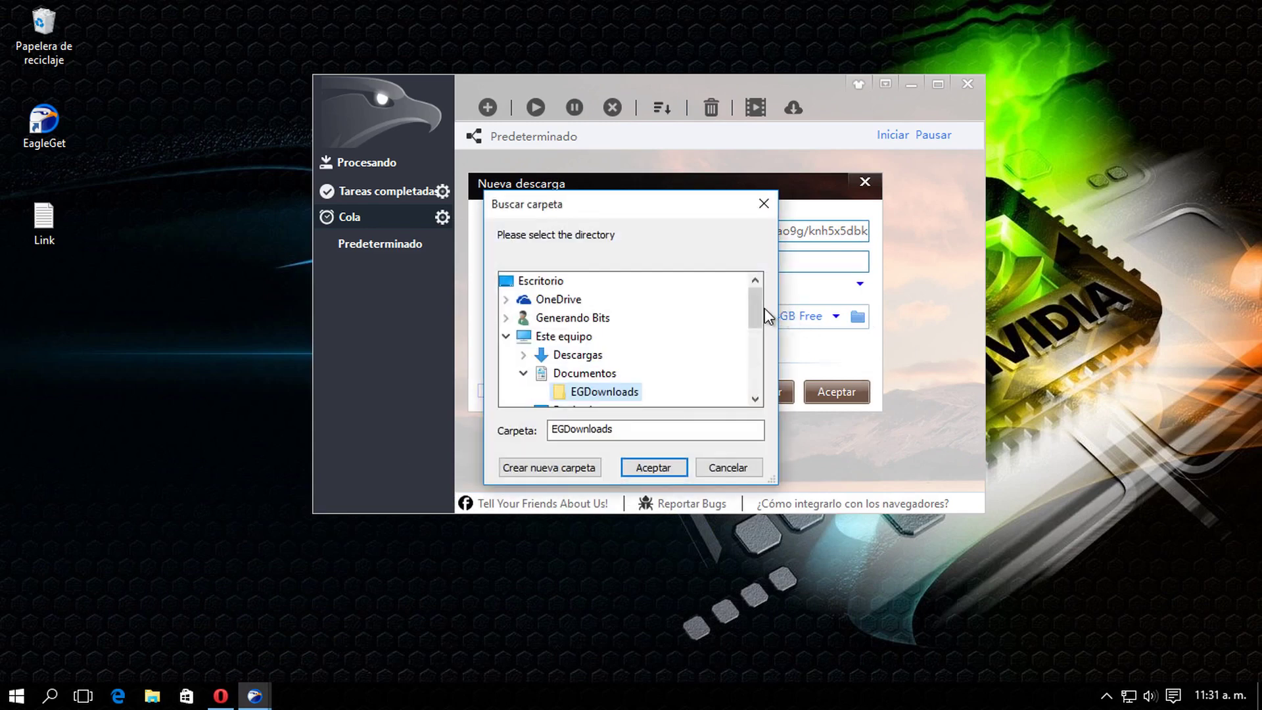
click(541, 282)
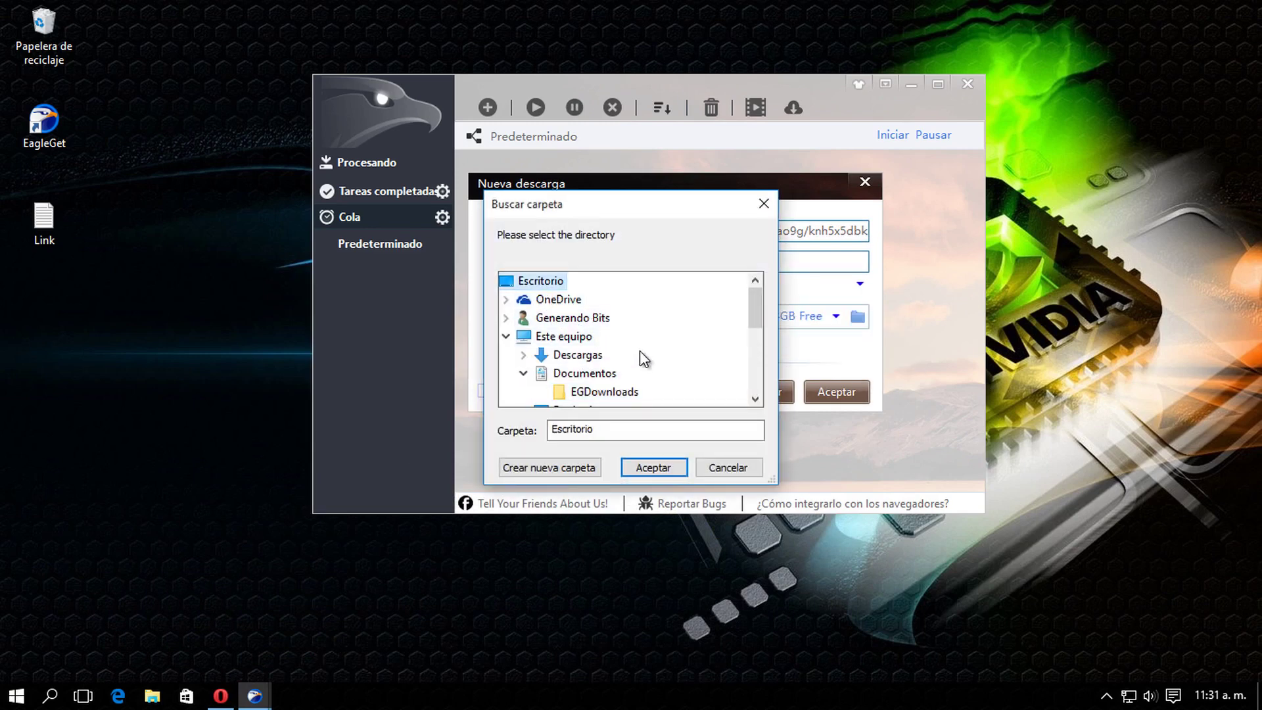
click(665, 472)
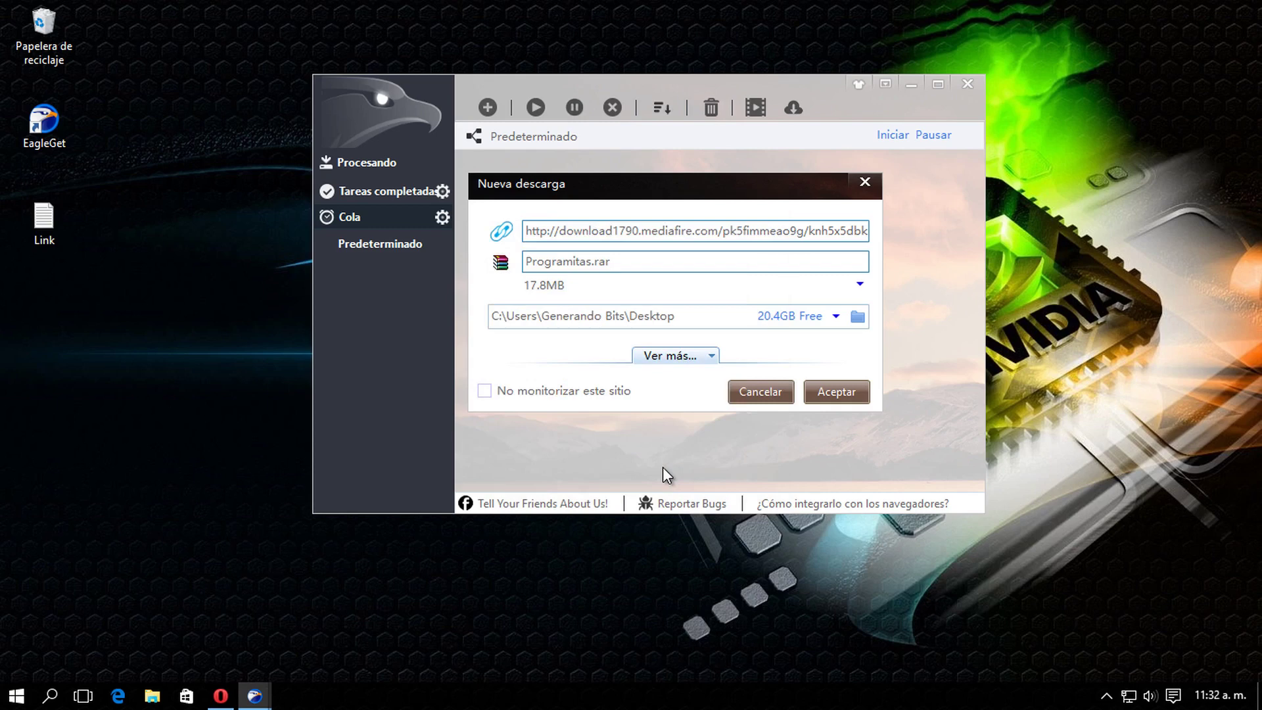
- Review the additional General download options without changing them, and accept the Programitas.rar download
click(672, 356)
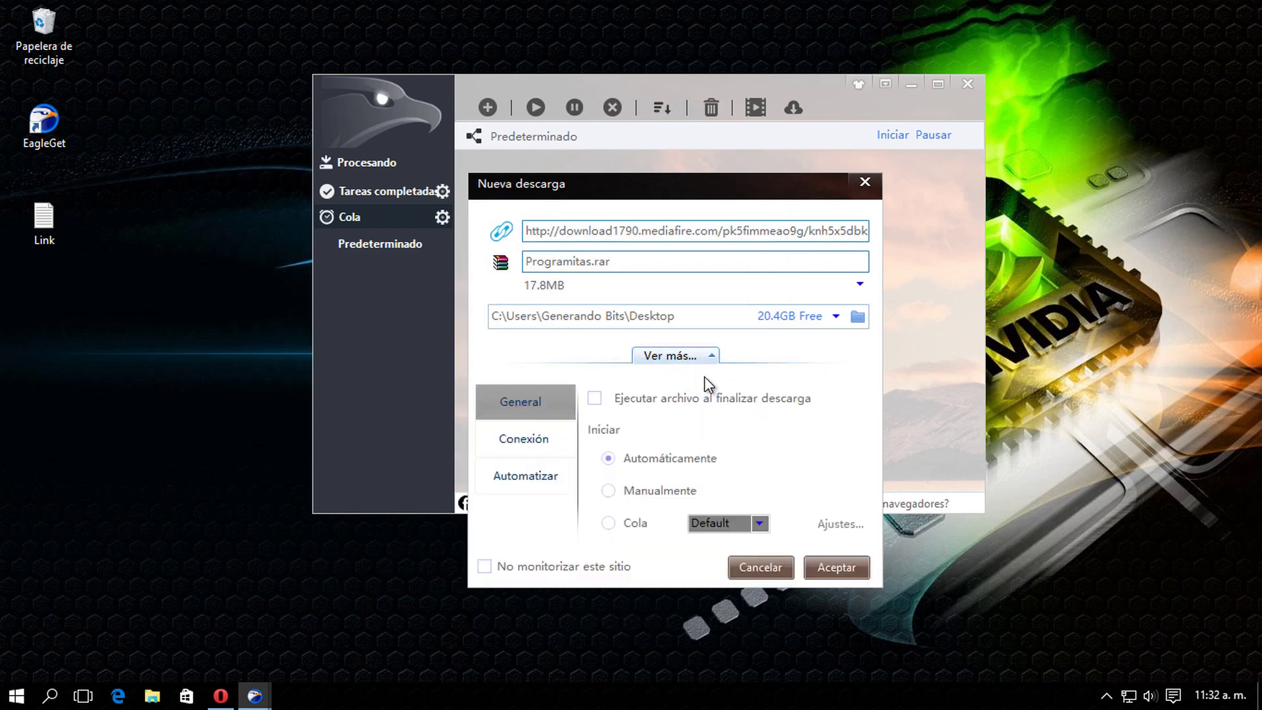
click(670, 360)
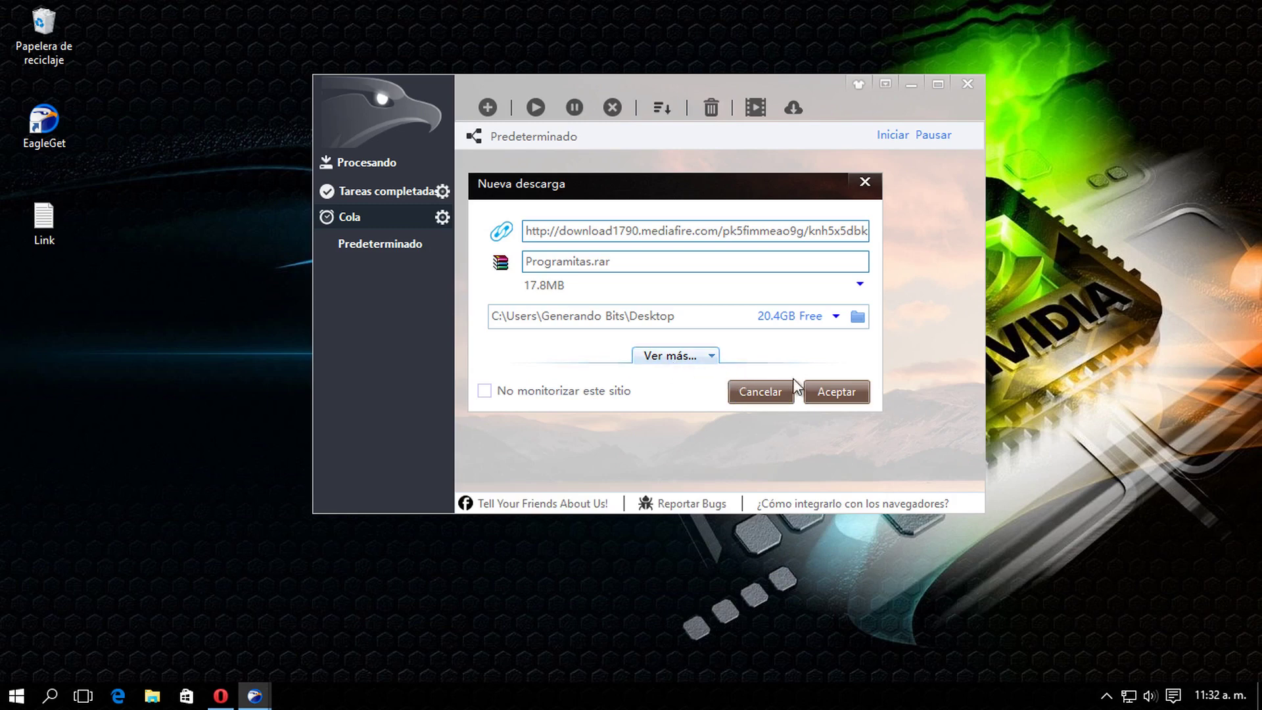
click(850, 392)
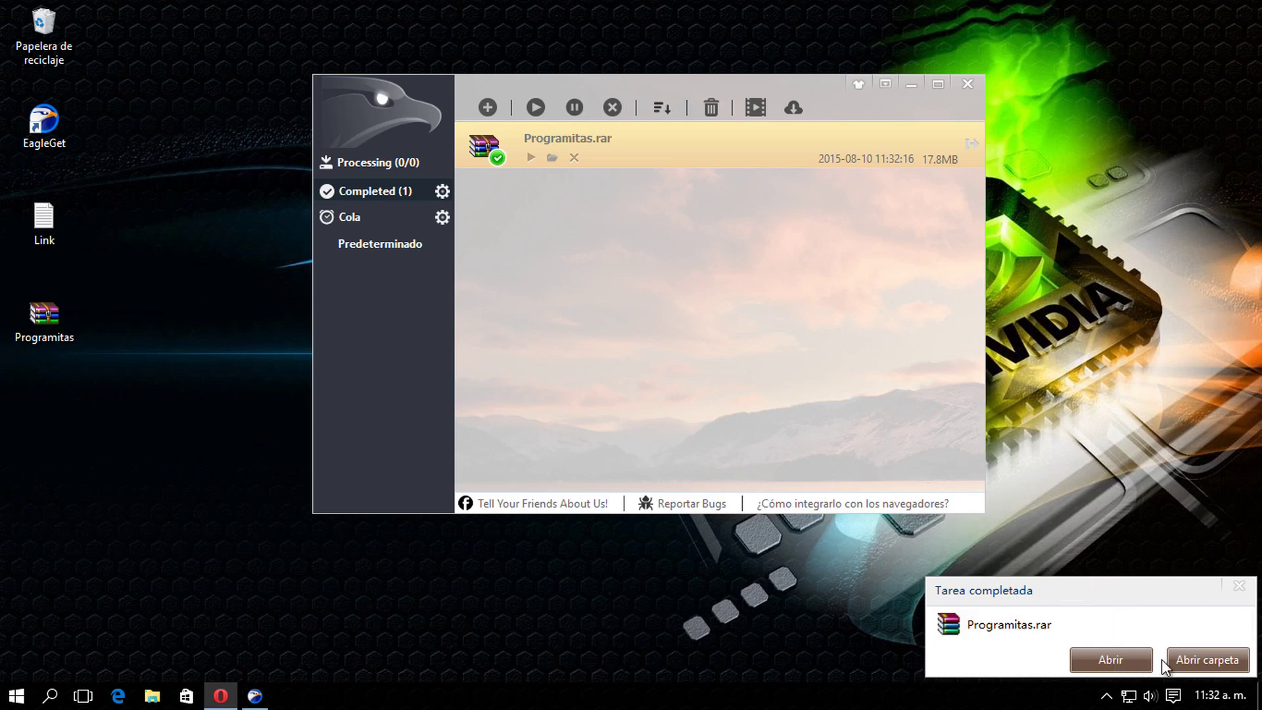
- Check the completed Programitas.rar in its download folder and view the Programitas folder inside the archive, closing both windows
click(1200, 660)
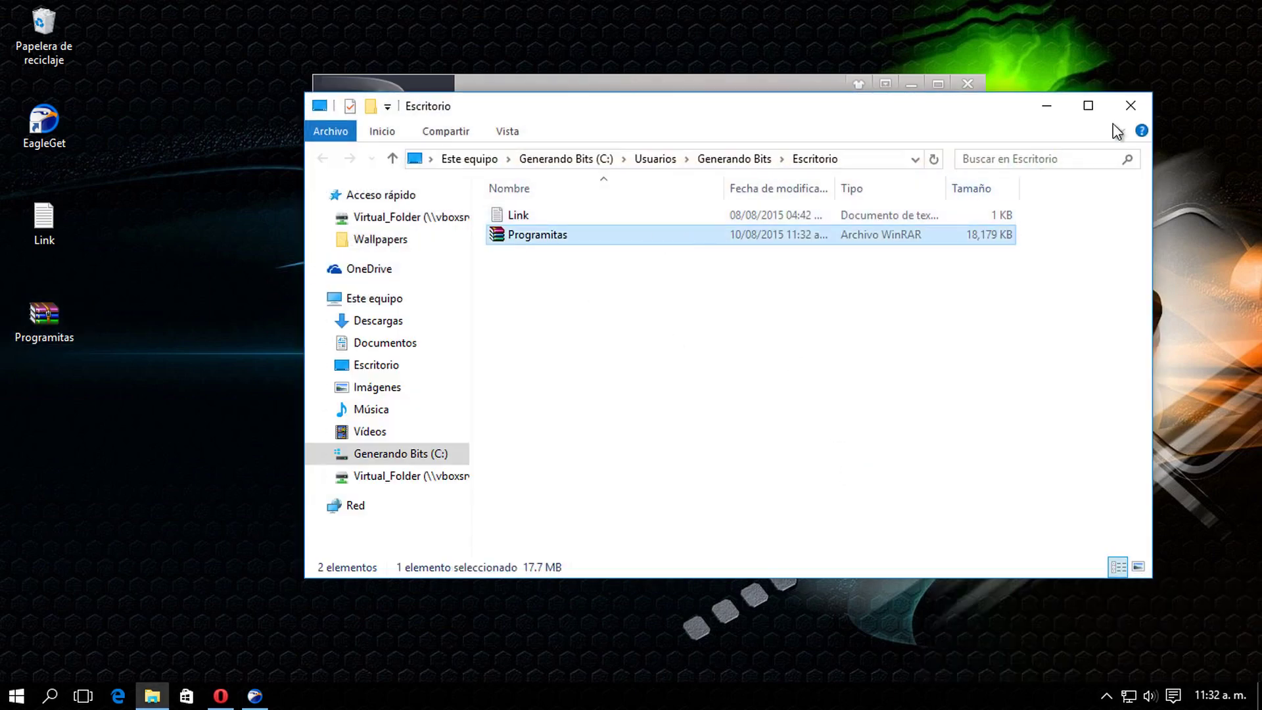
click(1128, 106)
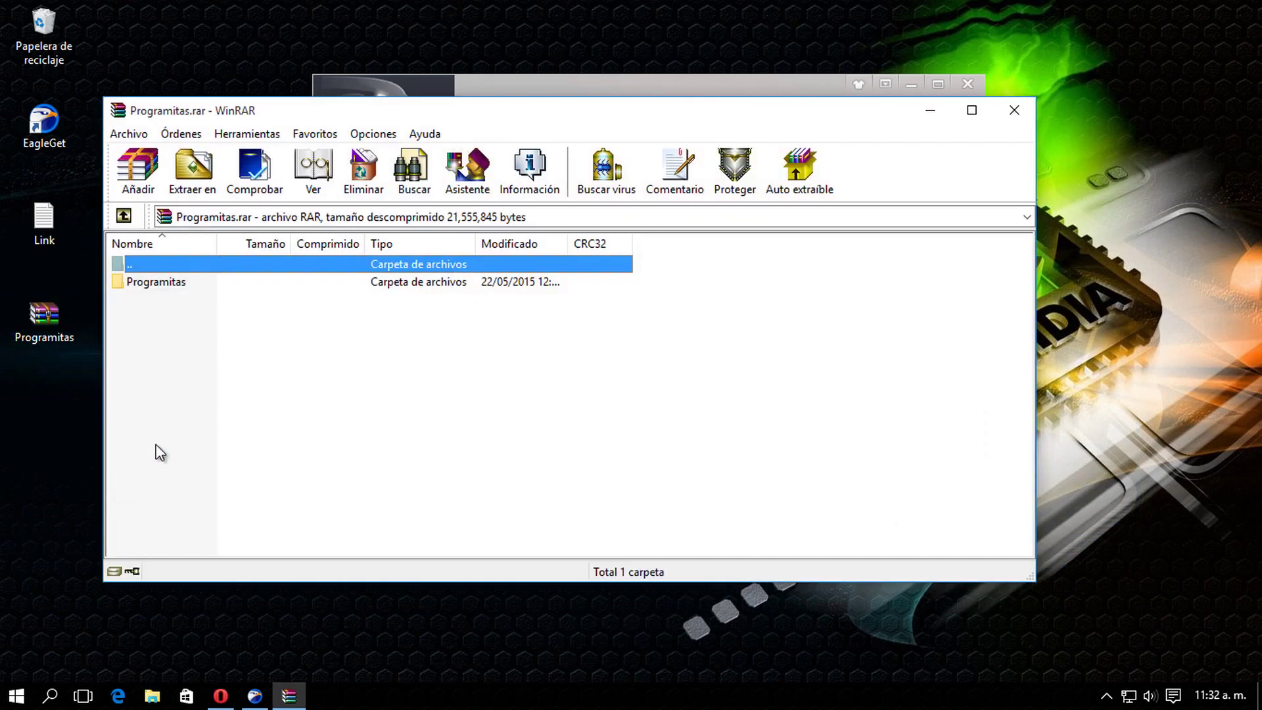
double_click(155, 284)
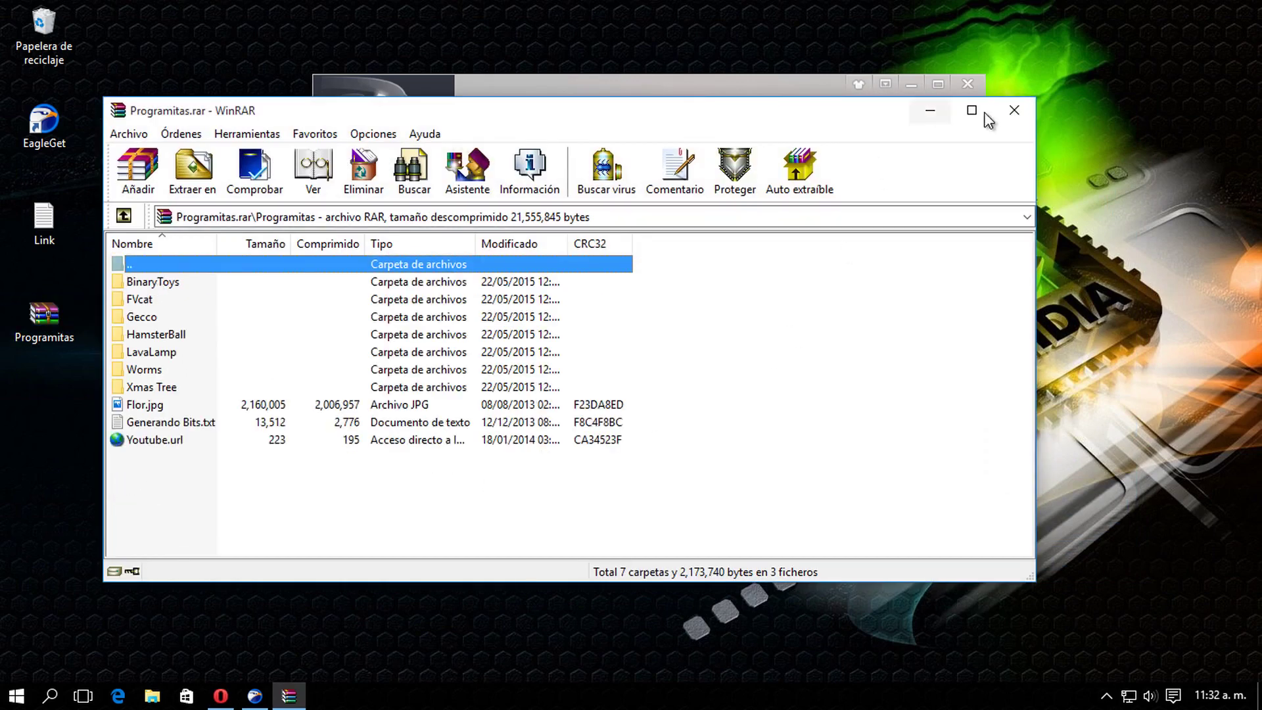
click(1013, 110)
- Move the EagleGet window slightly down on the desktop and close it
click(606, 279)
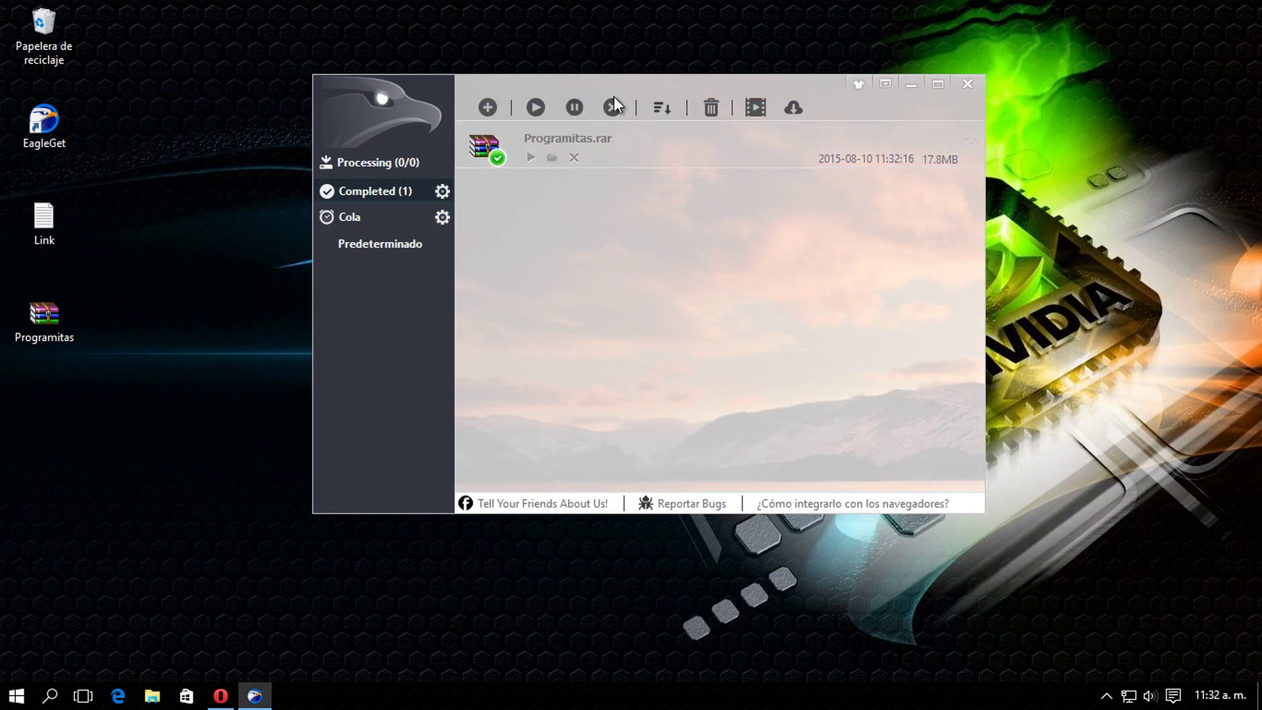
drag(614, 88, 605, 175)
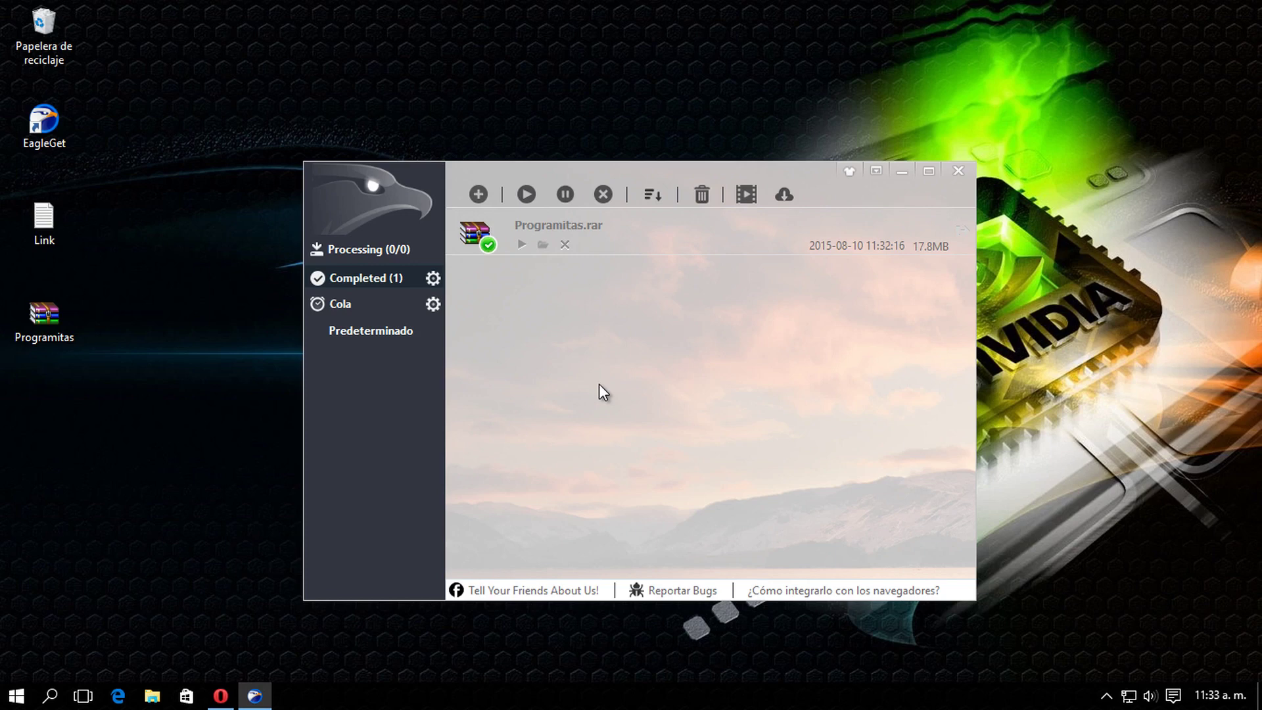
click(968, 172)
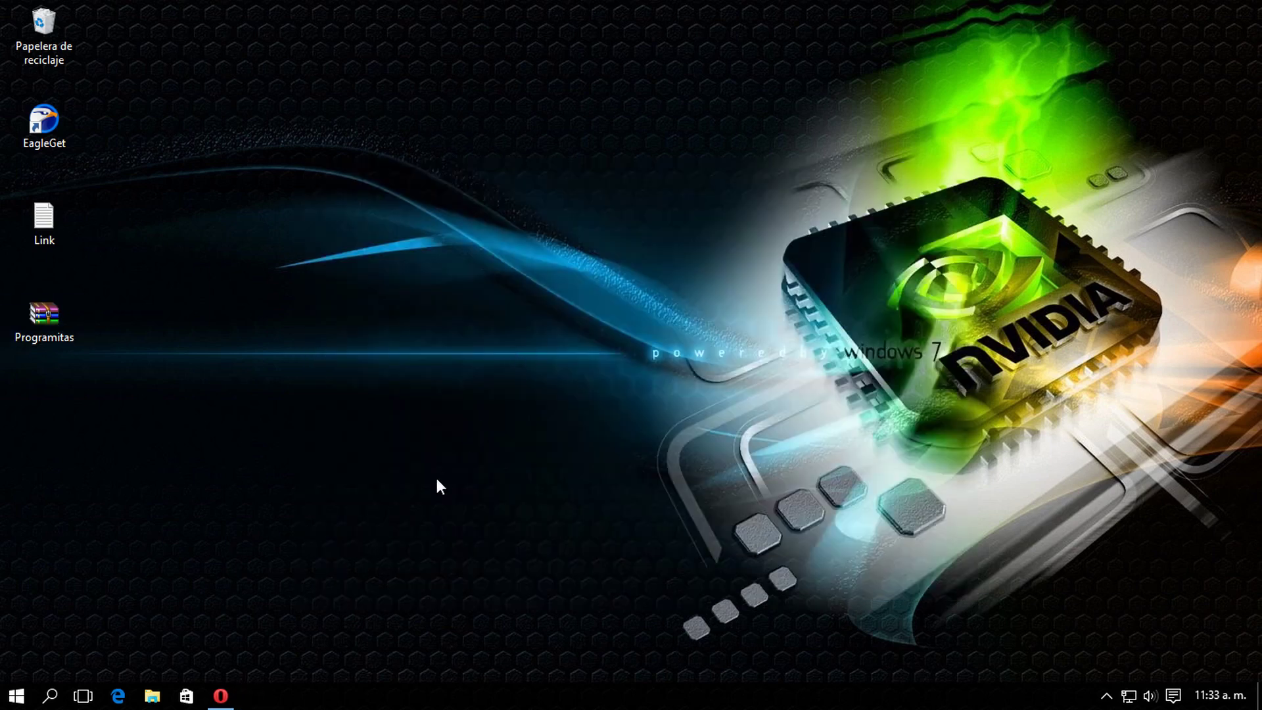